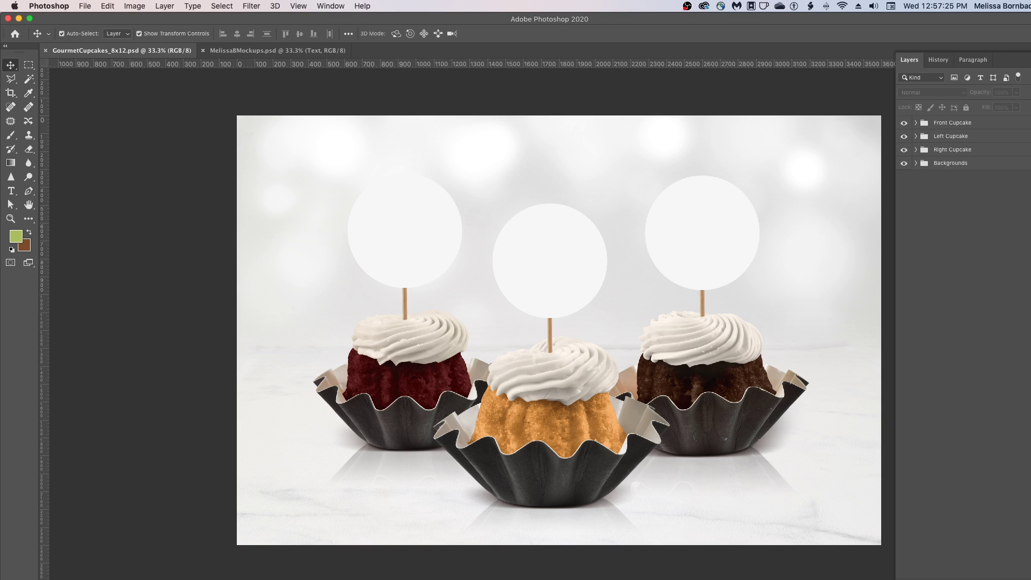
Step: Resize and reposition the program window so the whole Layers panel fits on screen, and check which panels are enabled
double_click(542, 18)
drag(545, 20, 589, 19)
click(329, 5)
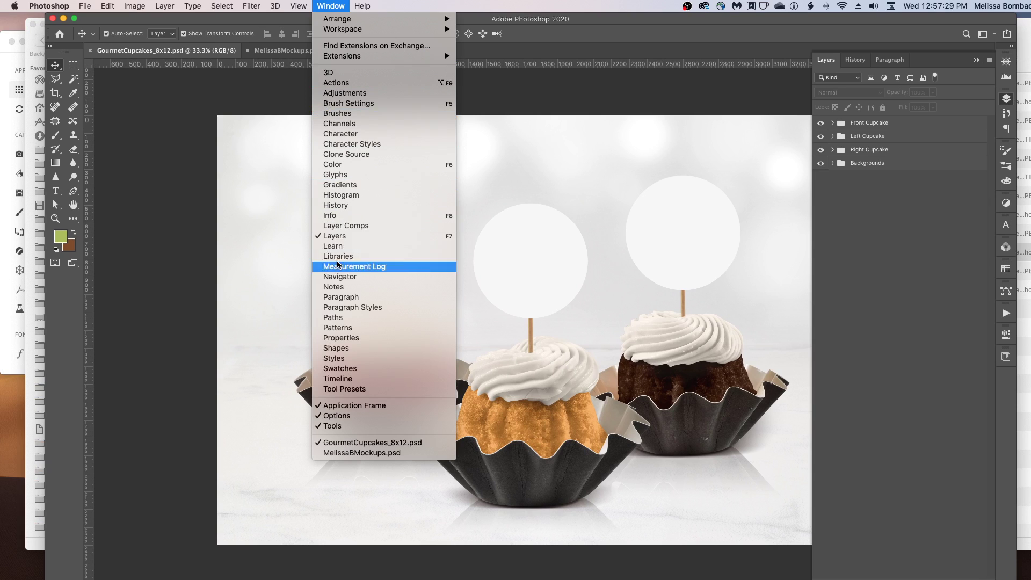
click(904, 224)
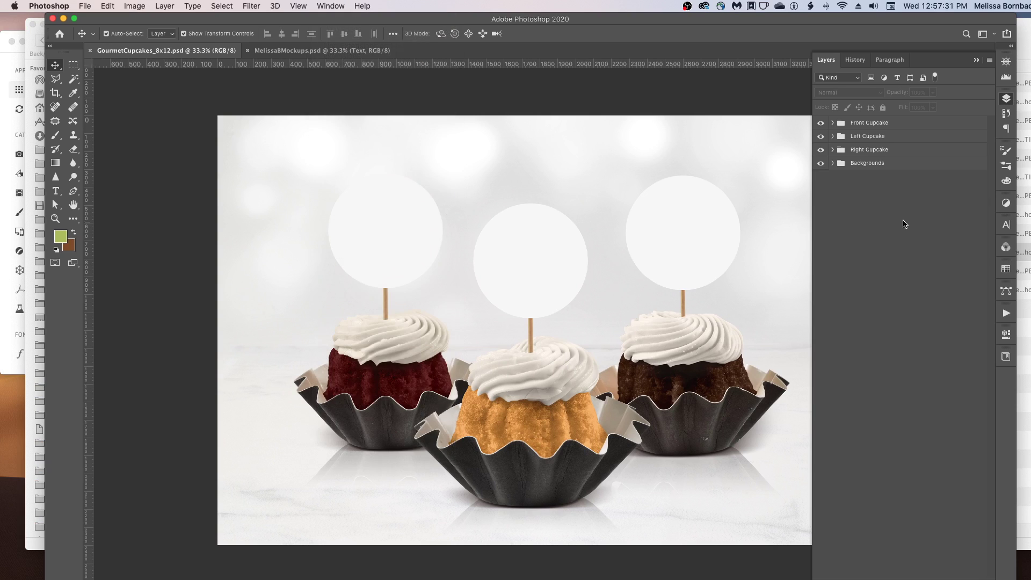
Step: Open the contents of the Design - Topper smart object in the Front Cupcake group's Topper subgroup
click(833, 123)
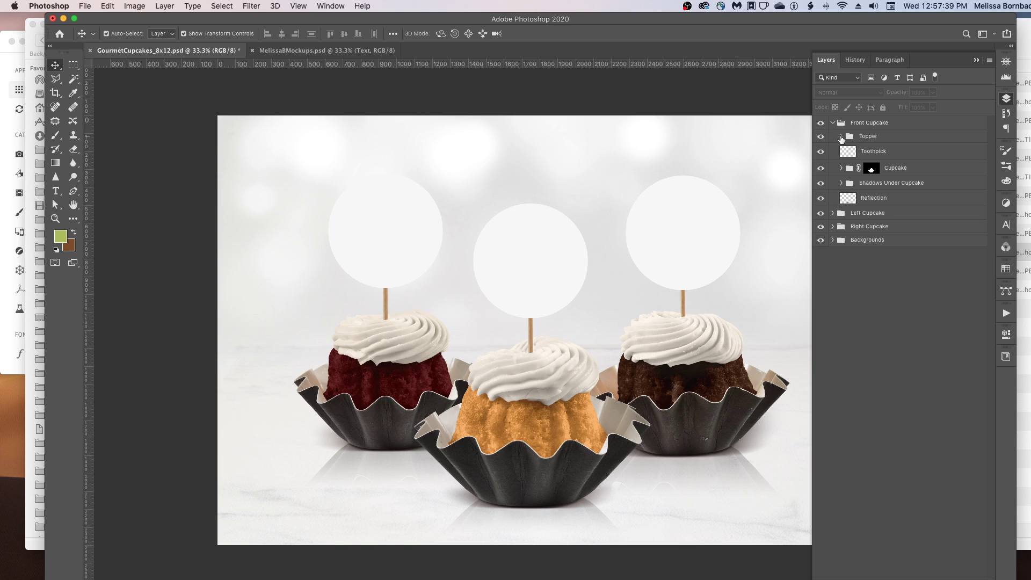
click(841, 137)
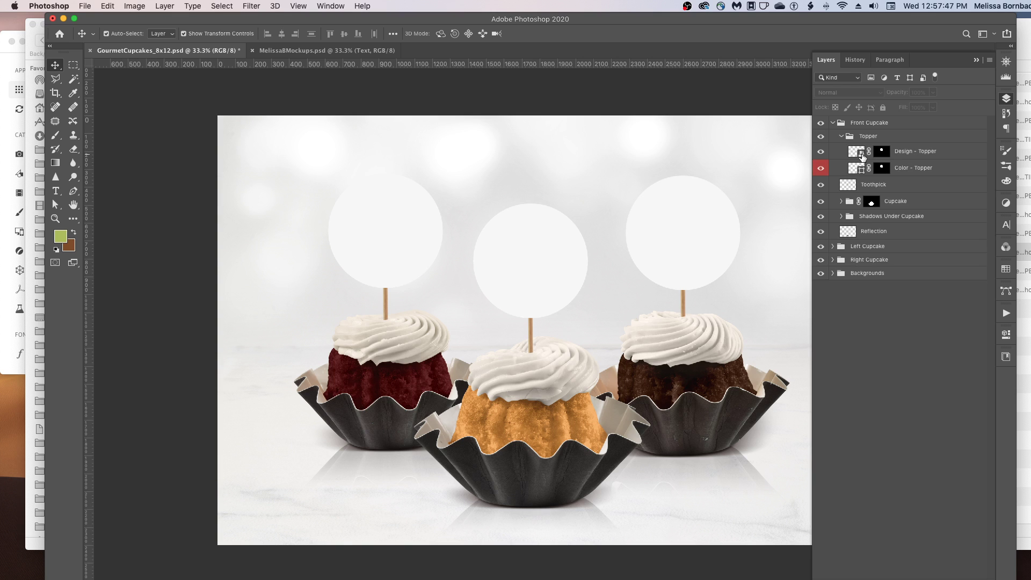
double_click(861, 154)
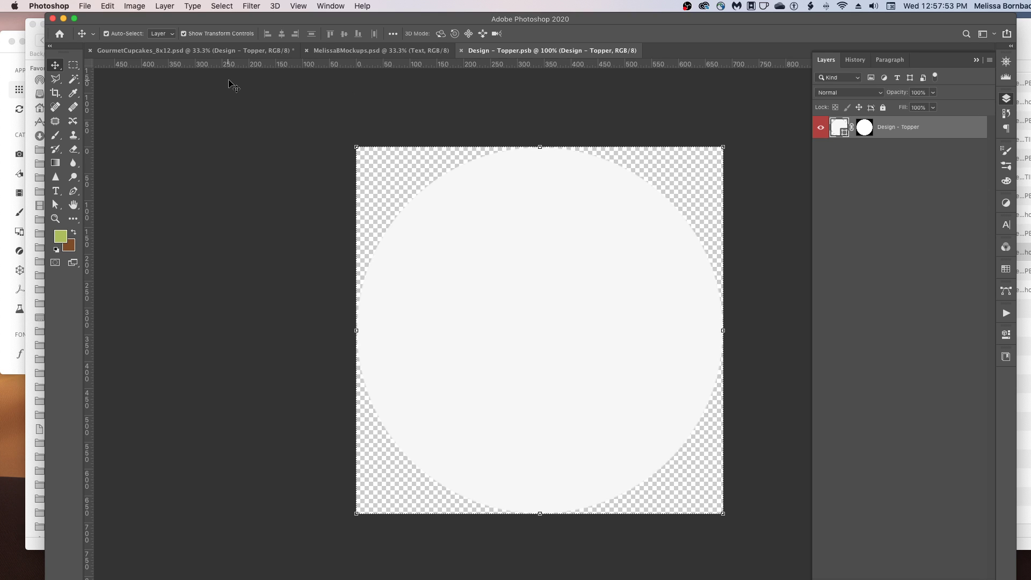
Step: Open the artwork file TopperDesign.tif from the 1_Art folder
click(84, 6)
click(531, 177)
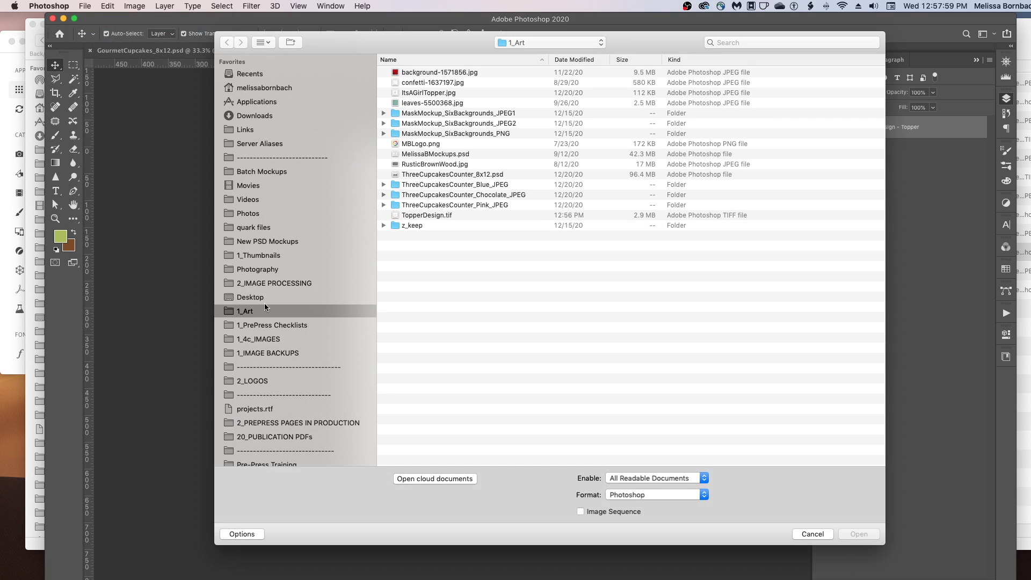
click(578, 60)
click(410, 226)
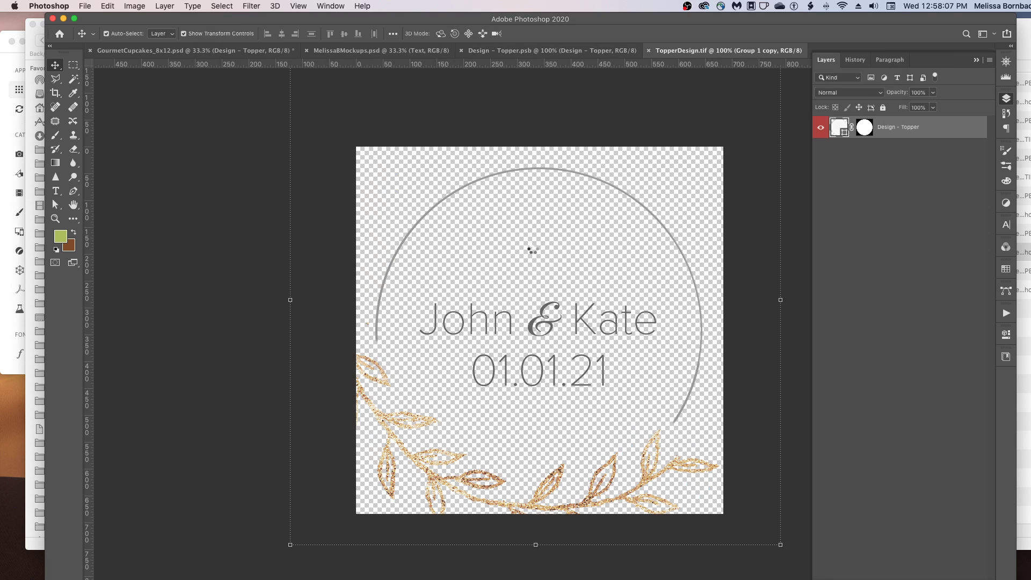
Step: Select the entire TopperDesign.tif canvas and copy the Group 1 copy artwork
click(222, 6)
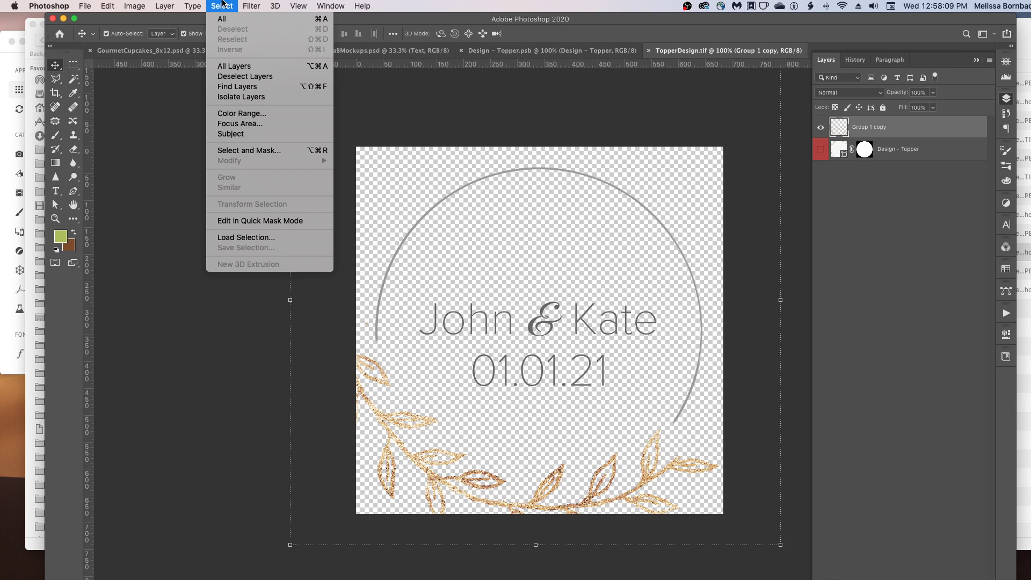
click(222, 19)
click(107, 6)
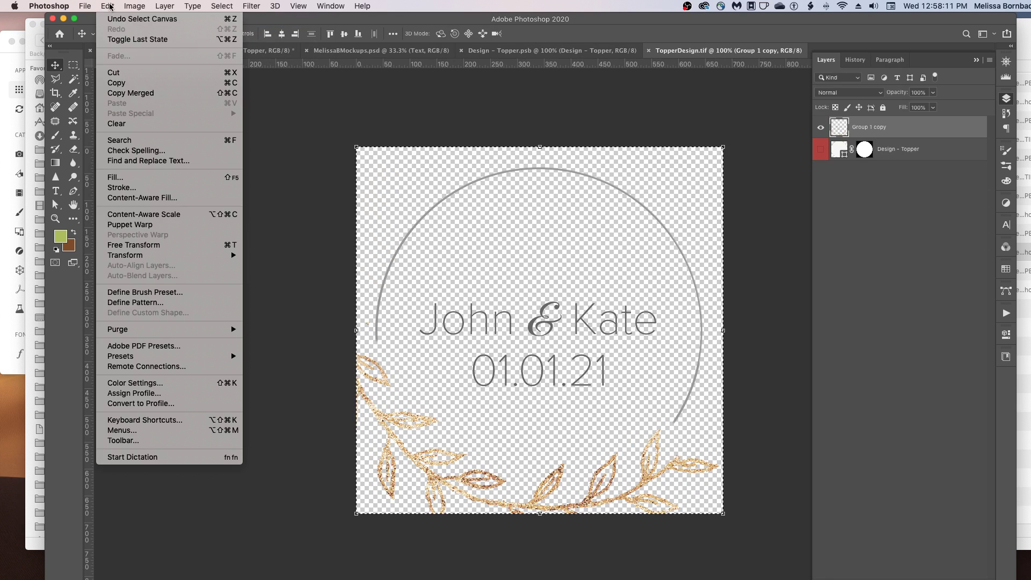
click(121, 83)
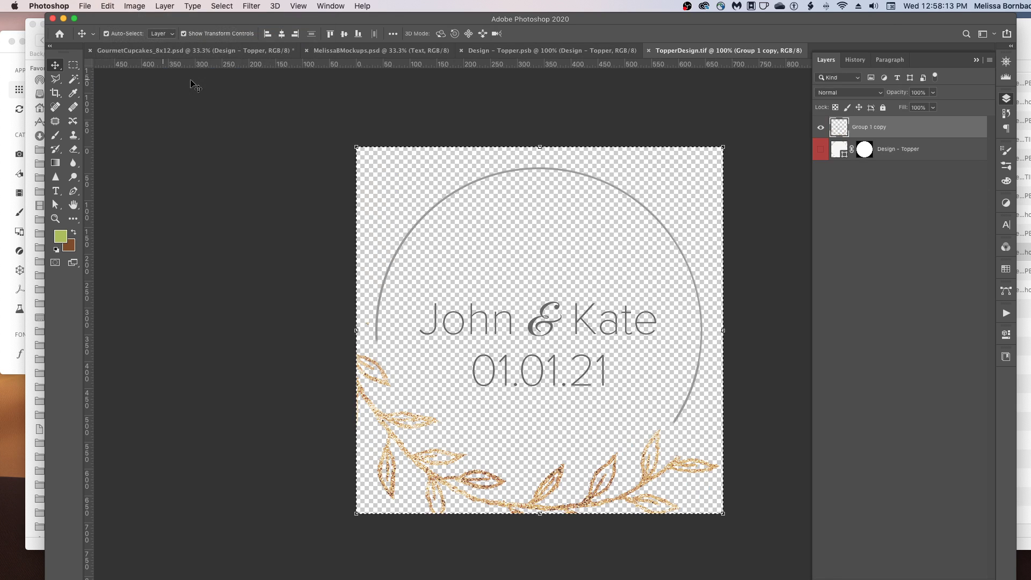
Step: Paste the copied artwork into Design - Topper.psb as a new layer and deselect it
click(482, 50)
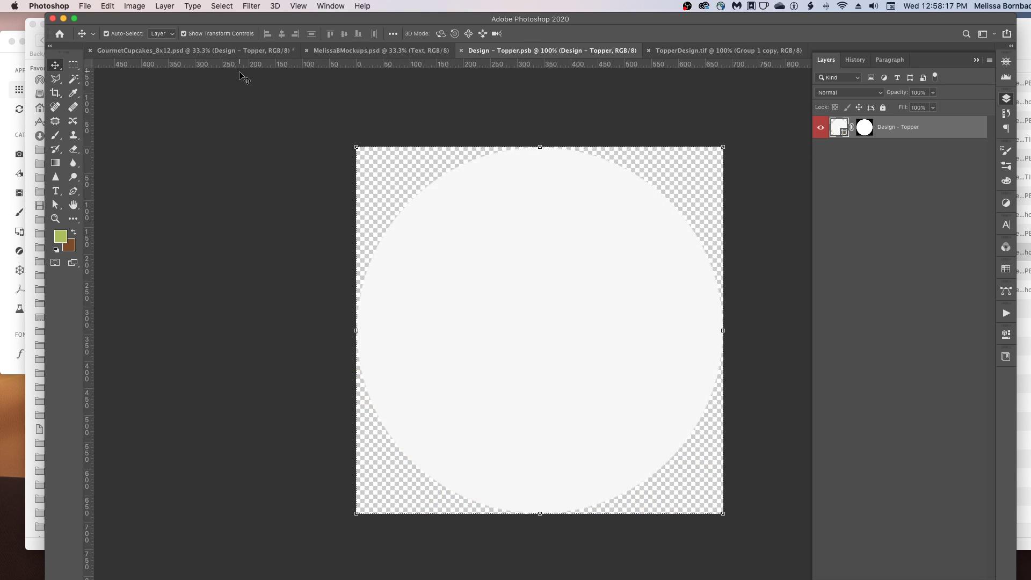
click(106, 6)
click(145, 104)
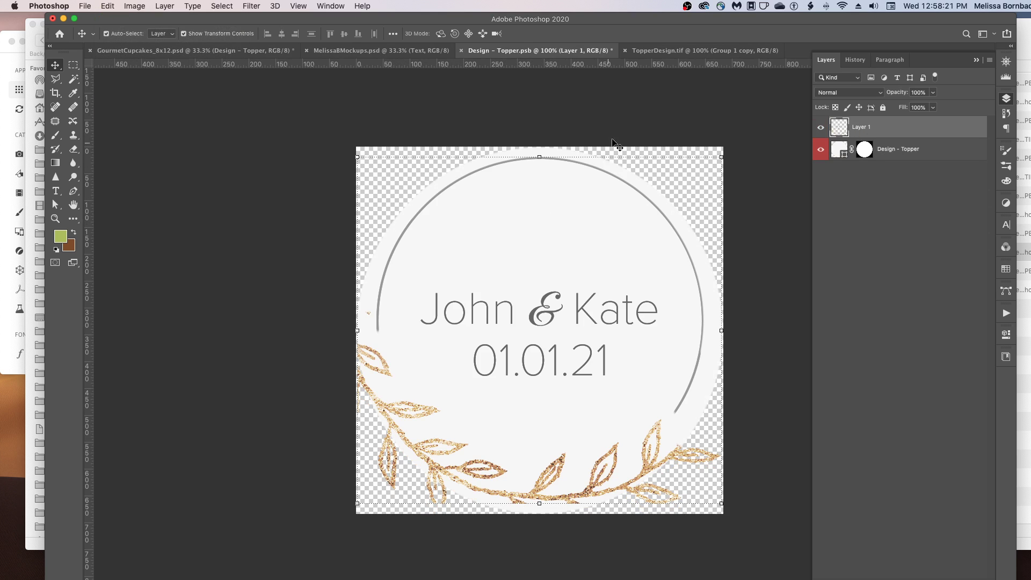
click(651, 131)
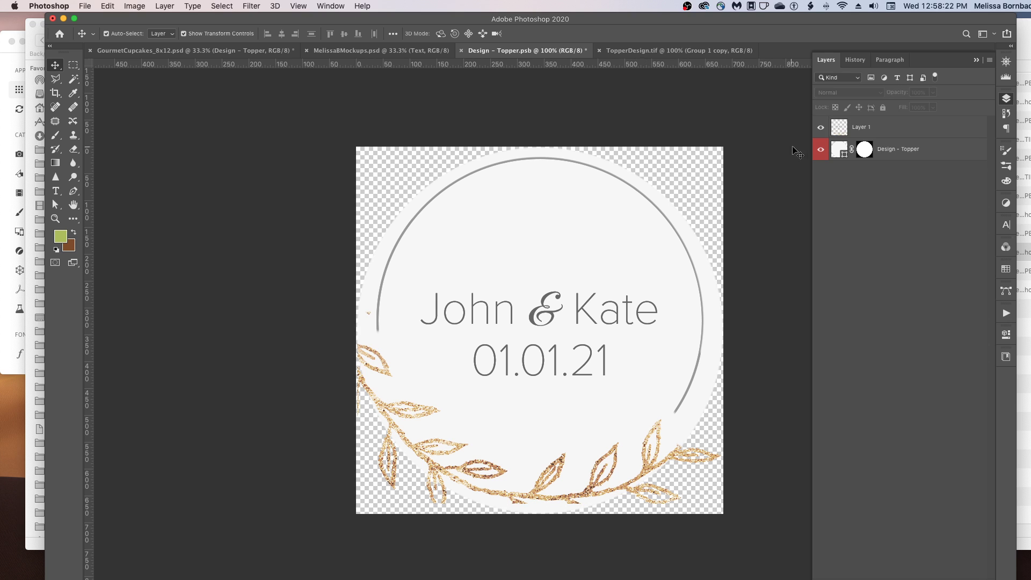
Step: Hide the placeholder Design - Topper layer inside the smart object and save Design - Topper.psb
click(820, 149)
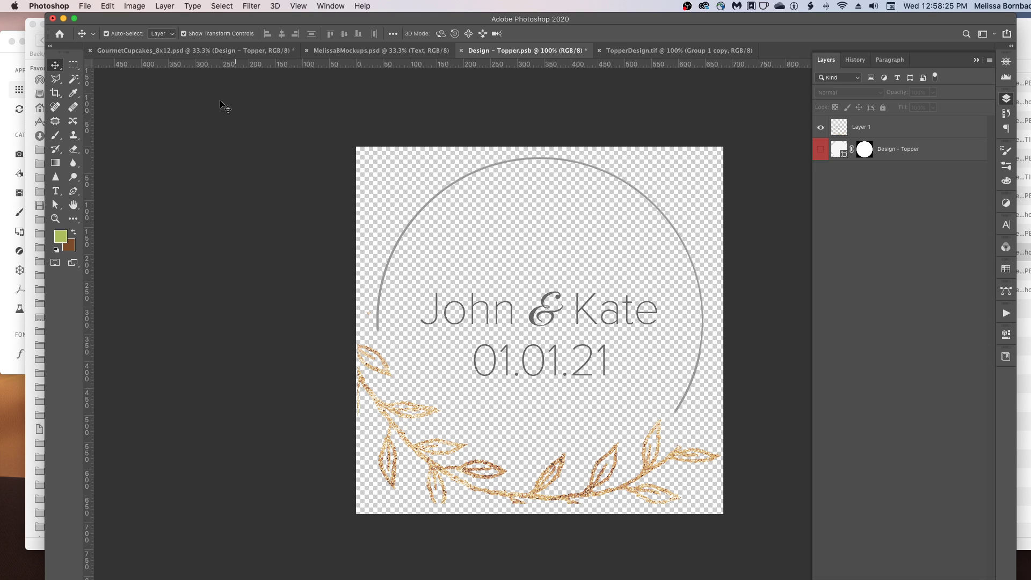
click(85, 6)
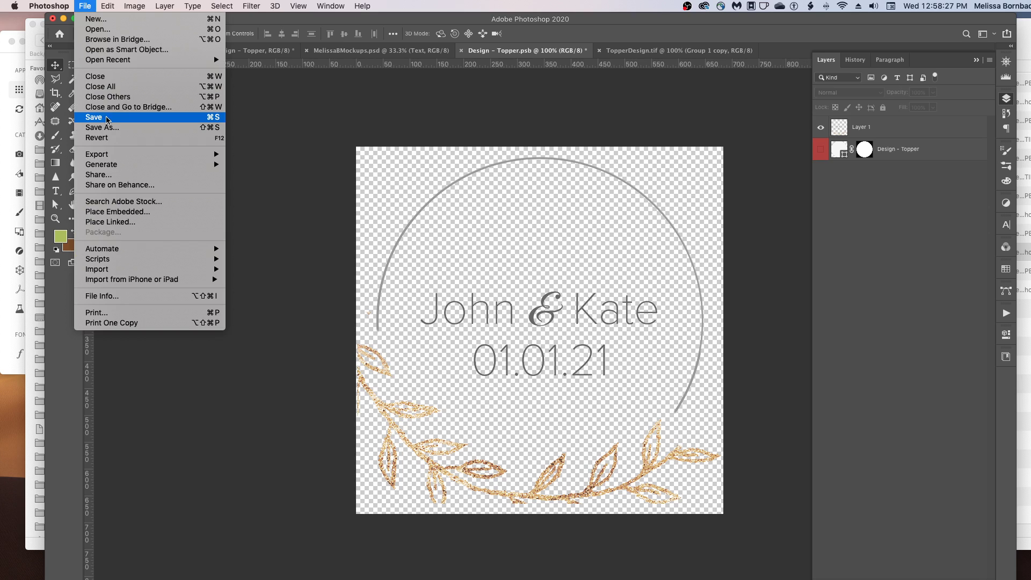
click(107, 120)
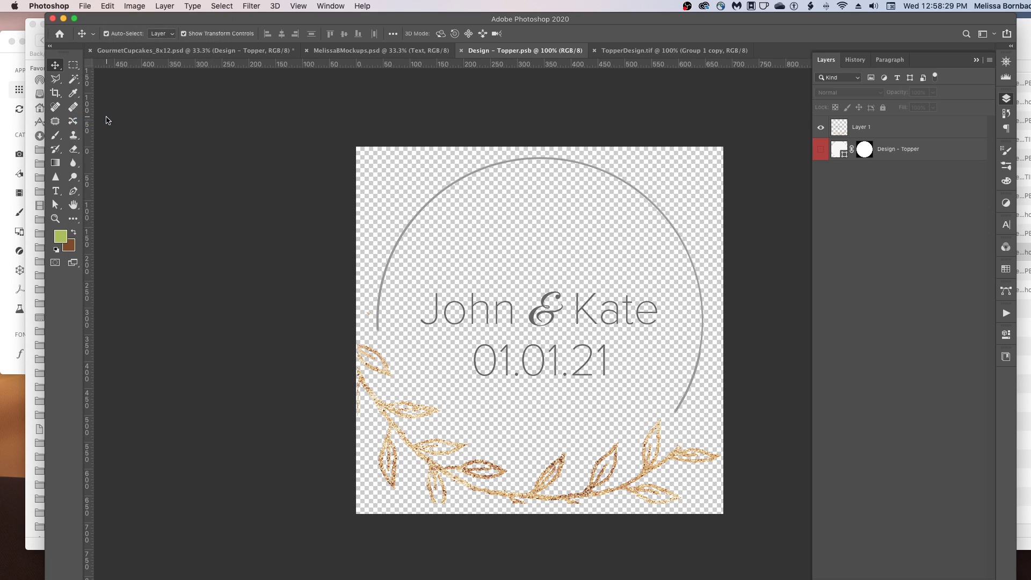
Step: Close Design - Topper.psb and TopperDesign.tif to return to the cupcake mockup, and deselect all layers
click(462, 50)
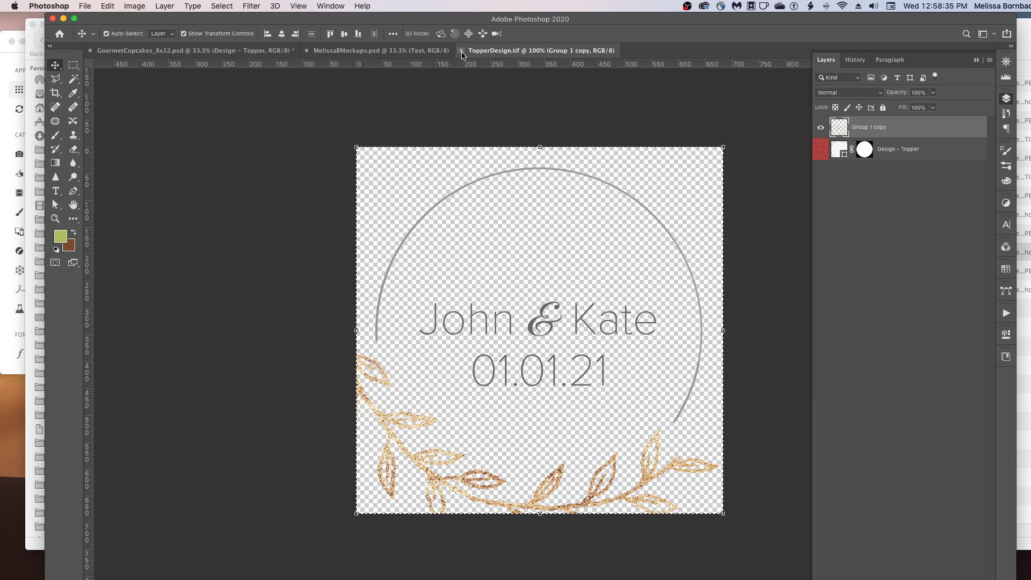
click(461, 50)
click(509, 85)
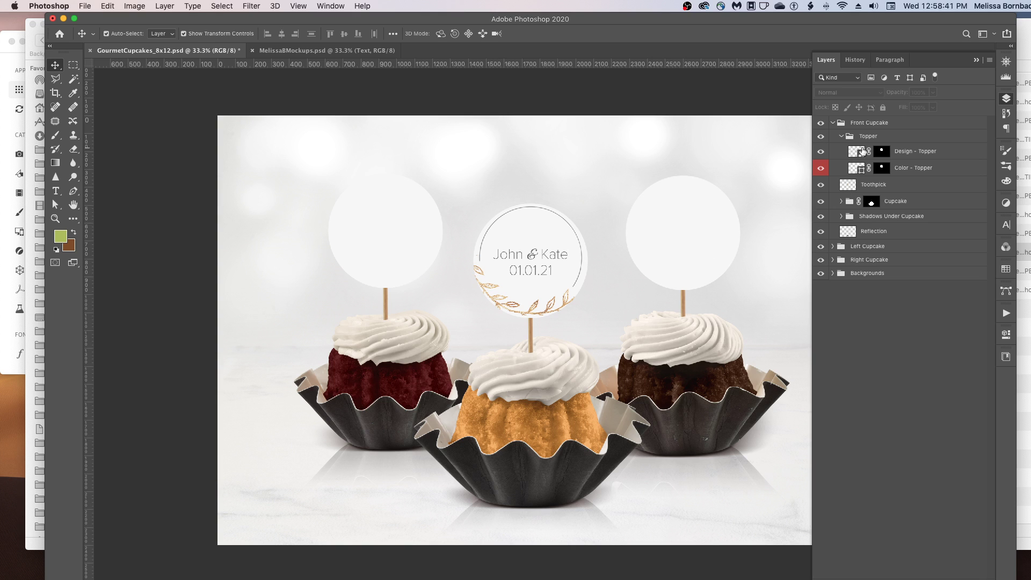
Step: Reopen the front cupcake's Design - Topper smart object and scale the pasted artwork layer proportionally to about 96.6%
double_click(862, 155)
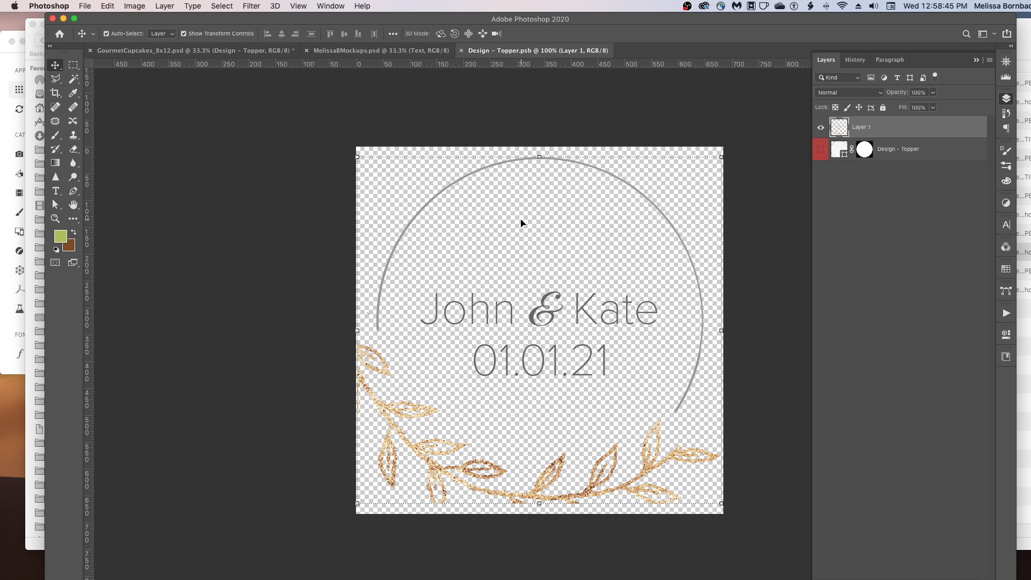
click(109, 6)
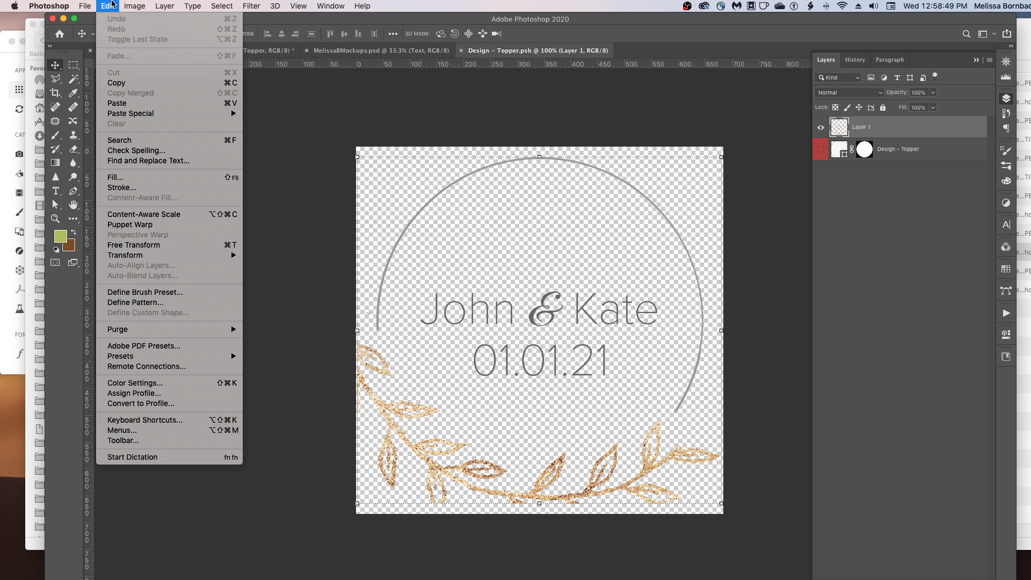
click(132, 246)
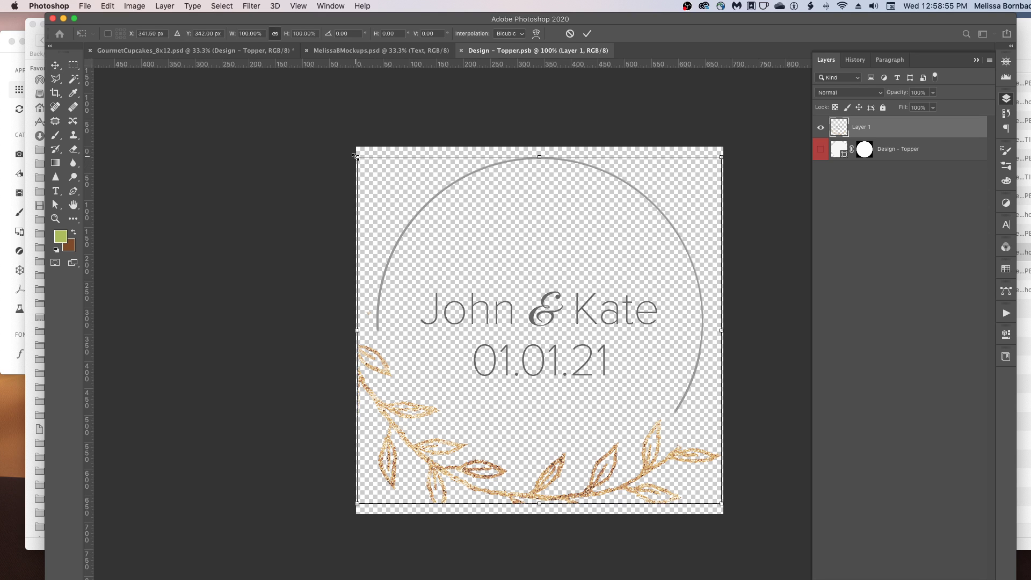
drag(356, 157, 367, 170)
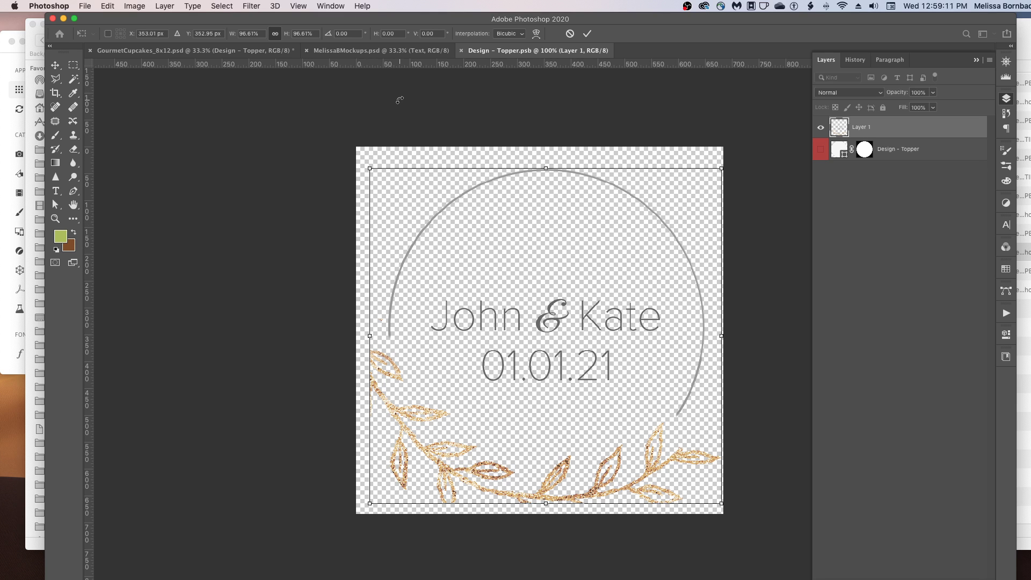
Step: Nudge the scaled artwork about 9 px to the left to centre it on the topper, and apply the transform
key(Left)
key(Left)
key(Left)
key(Left)
key(Left)
key(Left)
key(Left)
key(Left)
key(Left)
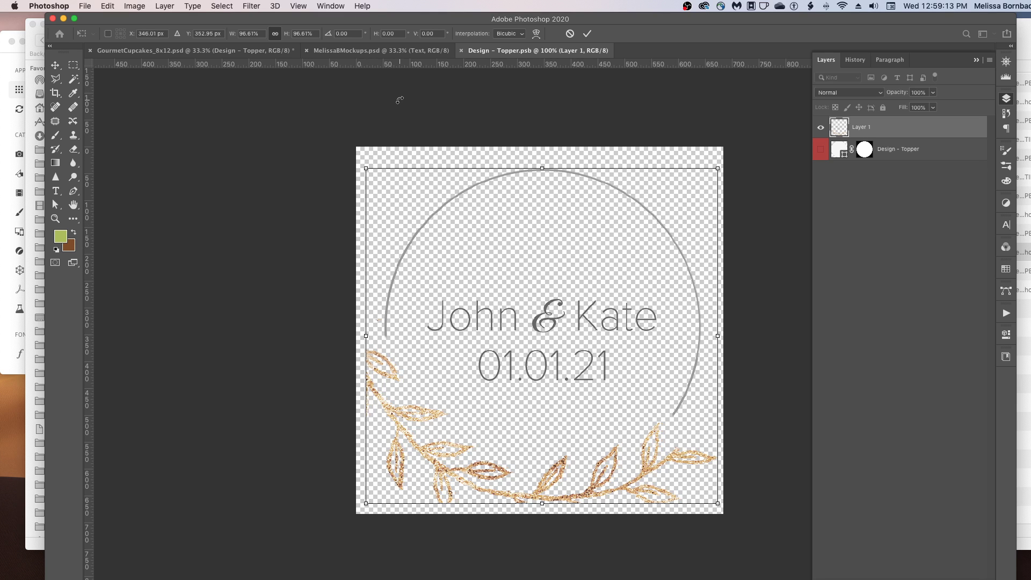
key(Return)
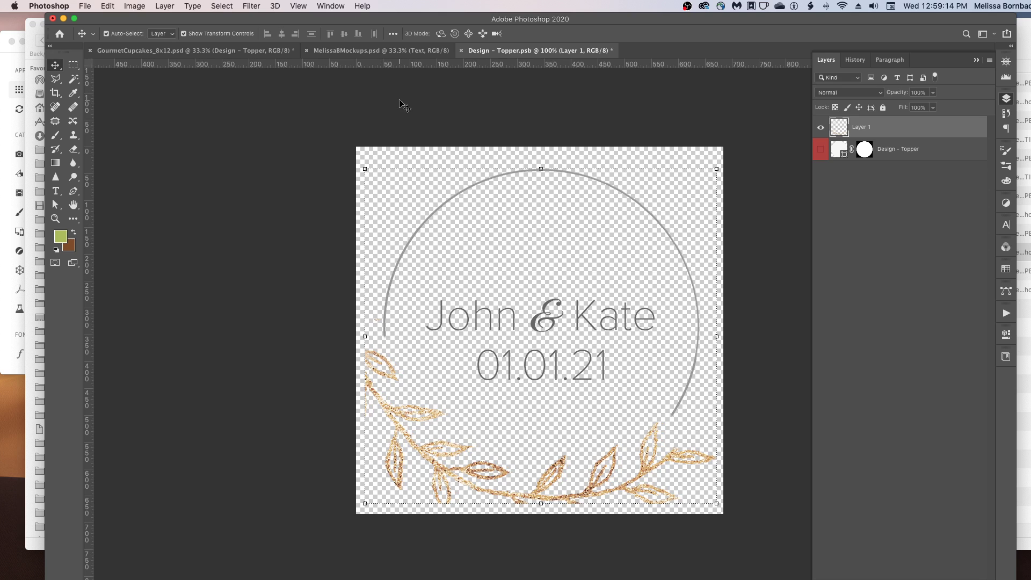
Step: Deselect the artwork layer, save and close Design - Topper.psb, and clear the layer selection in the cupcake mockup
click(114, 5)
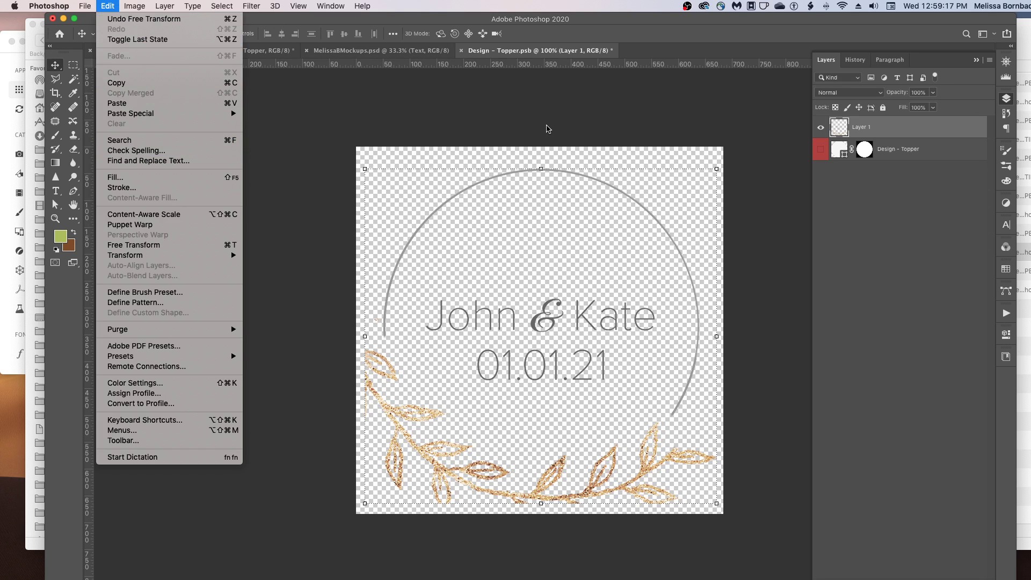
click(594, 128)
click(594, 128)
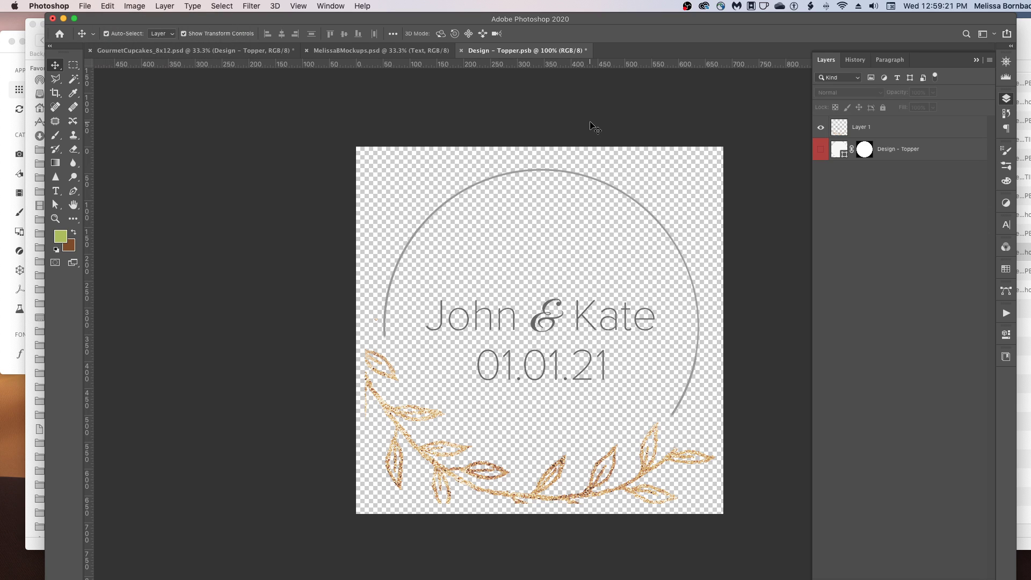
key(super+s)
click(462, 51)
click(557, 81)
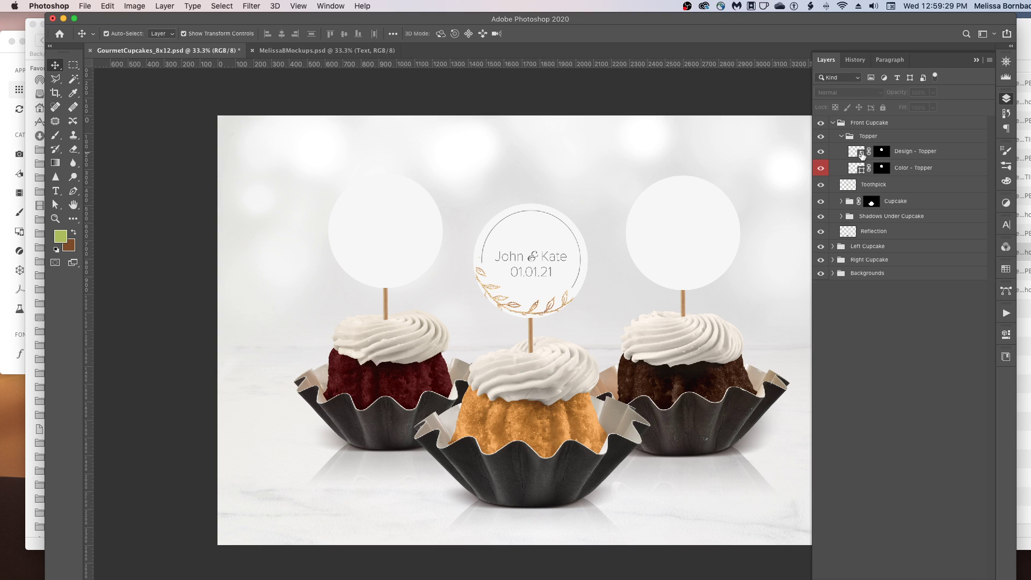
Step: Reopen the front cupcake's Design - Topper smart object, copy its resized artwork layer, and close the smart object
double_click(859, 152)
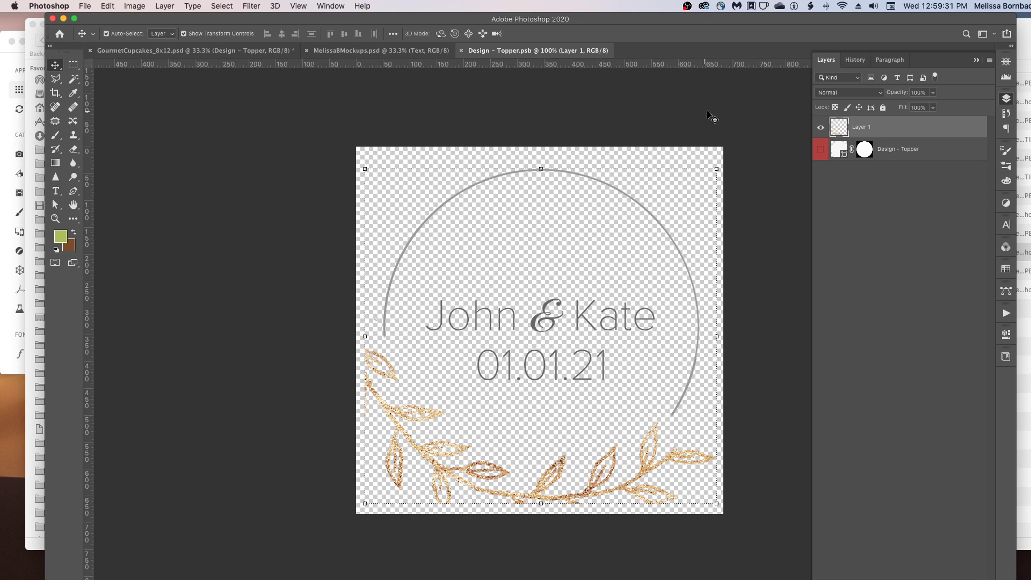
click(707, 118)
click(593, 183)
click(110, 6)
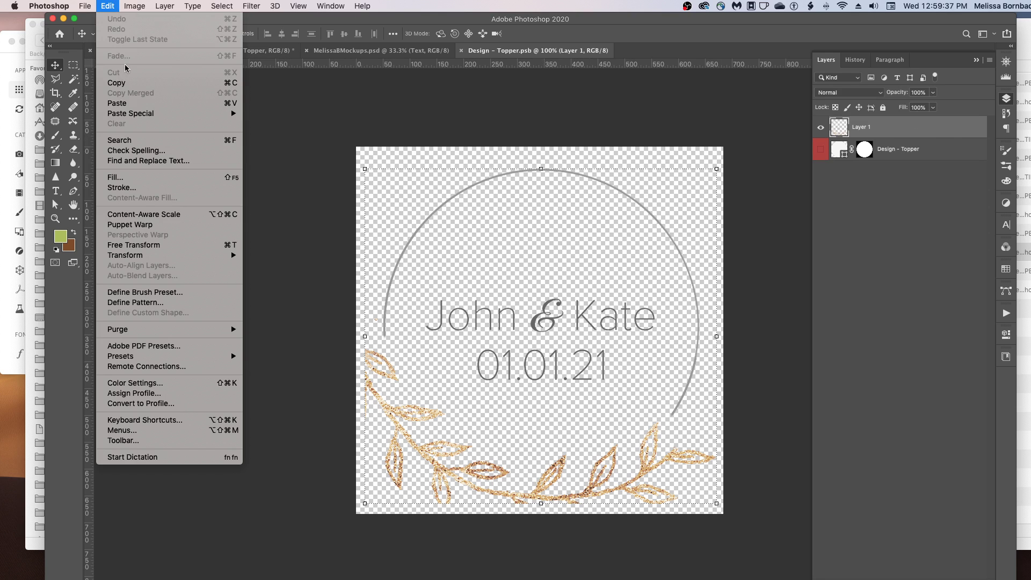
click(135, 84)
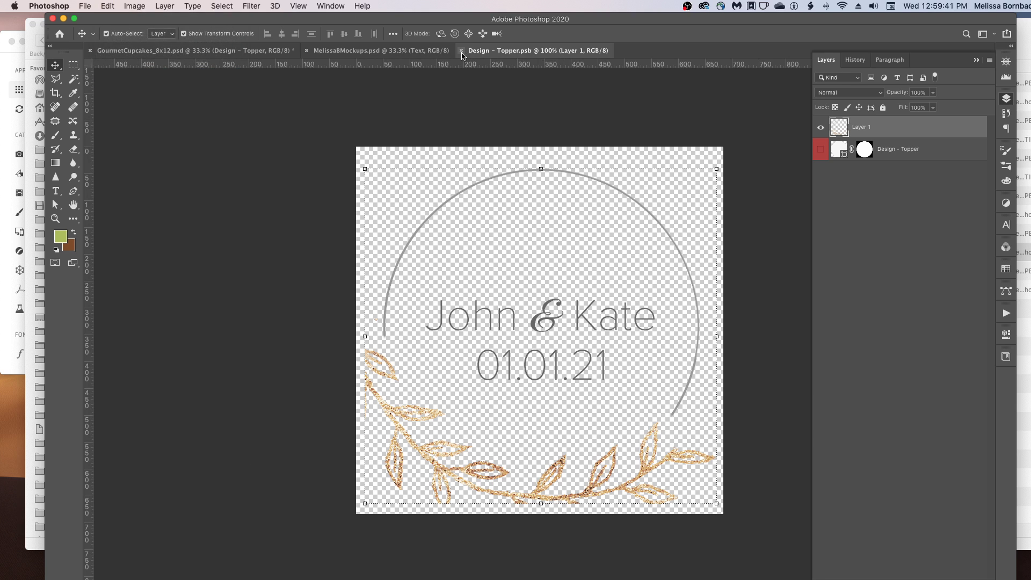
key(super+w)
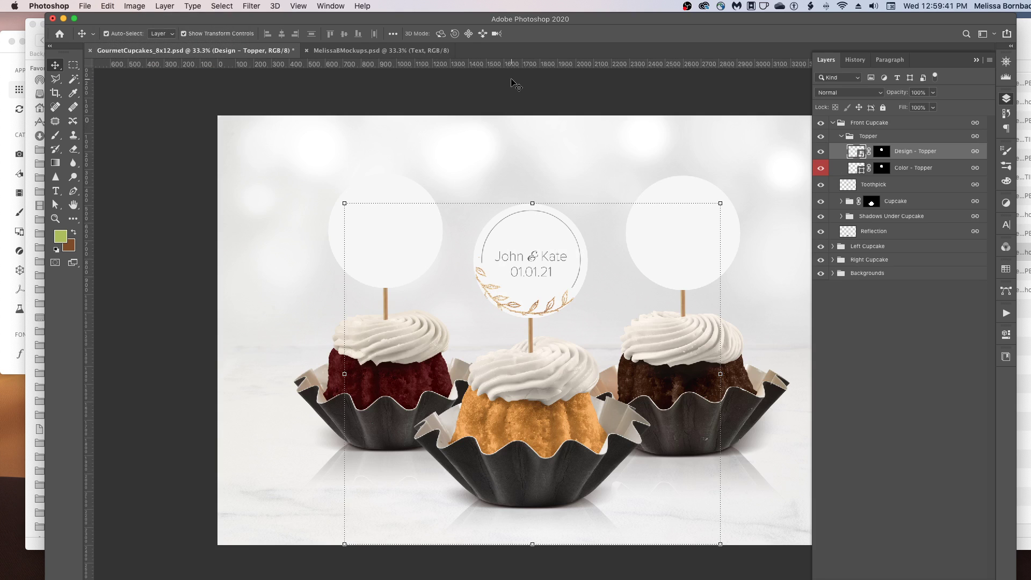
Step: Collapse the Front Cupcake group and open the Design - Topper smart object in the Left Cupcake group's Topper subgroup
click(841, 136)
click(833, 123)
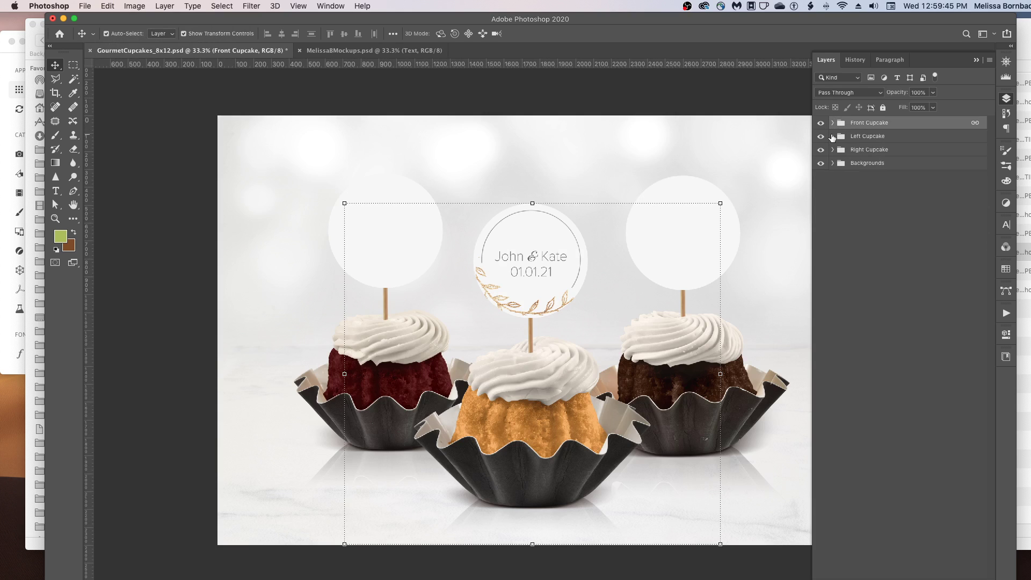
click(833, 137)
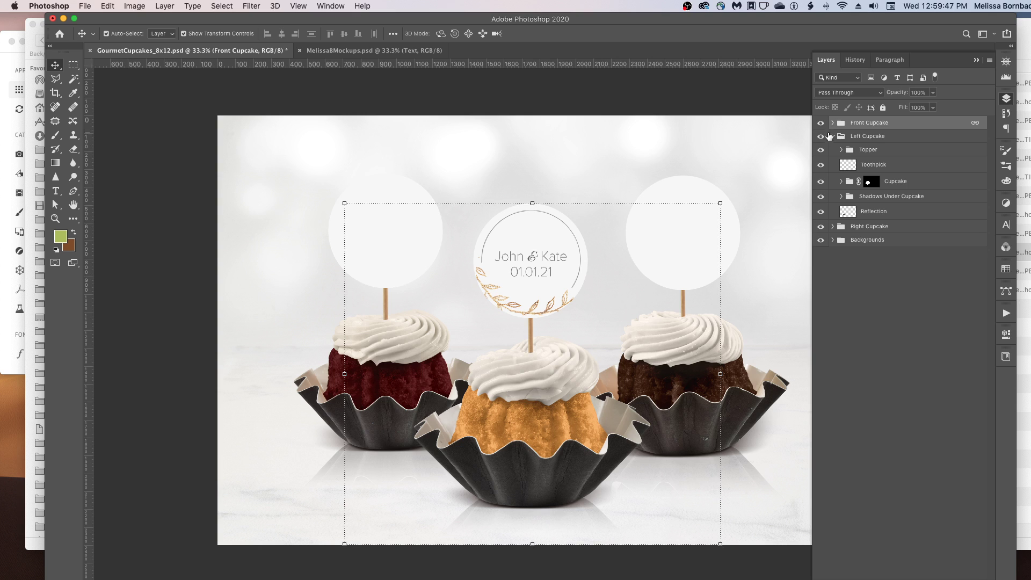
click(841, 150)
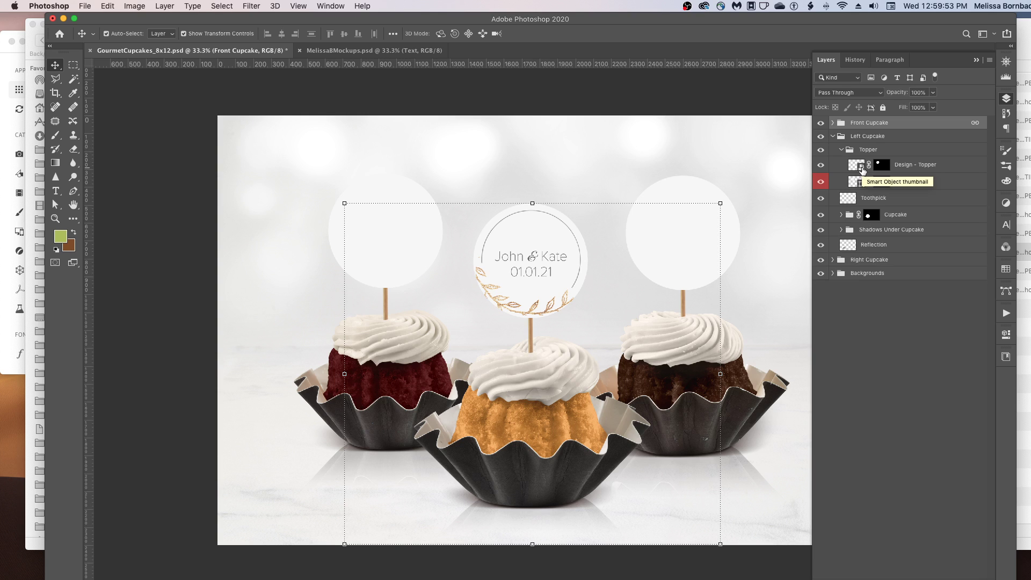
double_click(860, 166)
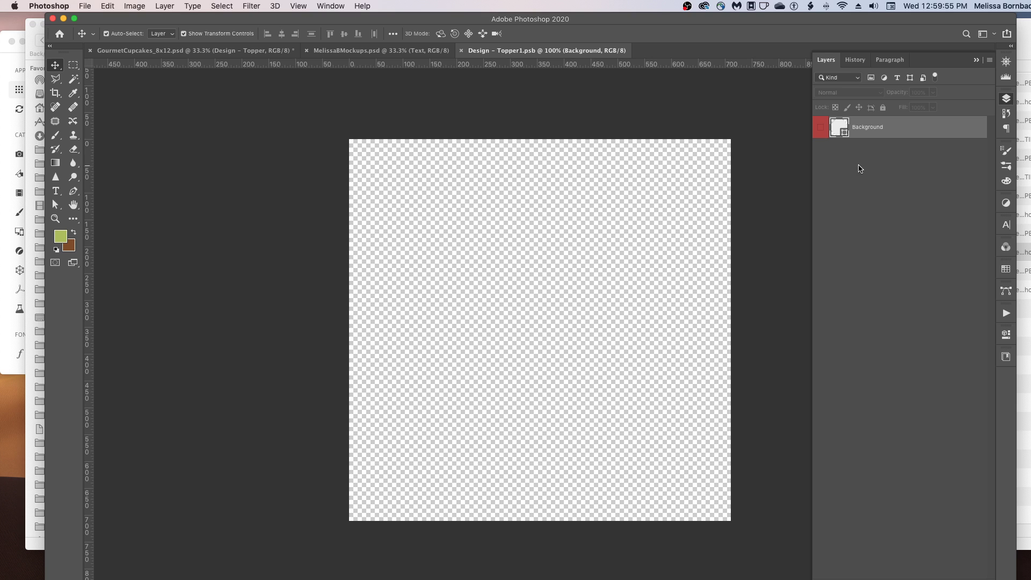
Step: Paste the copied artwork into the left cupcake's topper smart object, deselect the layer, and save and close the smart object
click(107, 5)
click(136, 104)
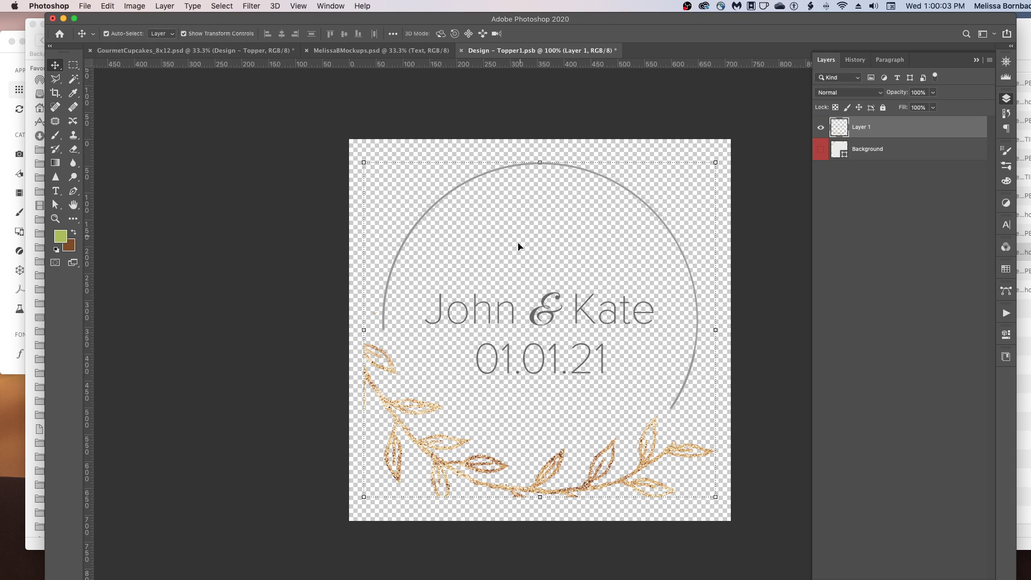
click(702, 129)
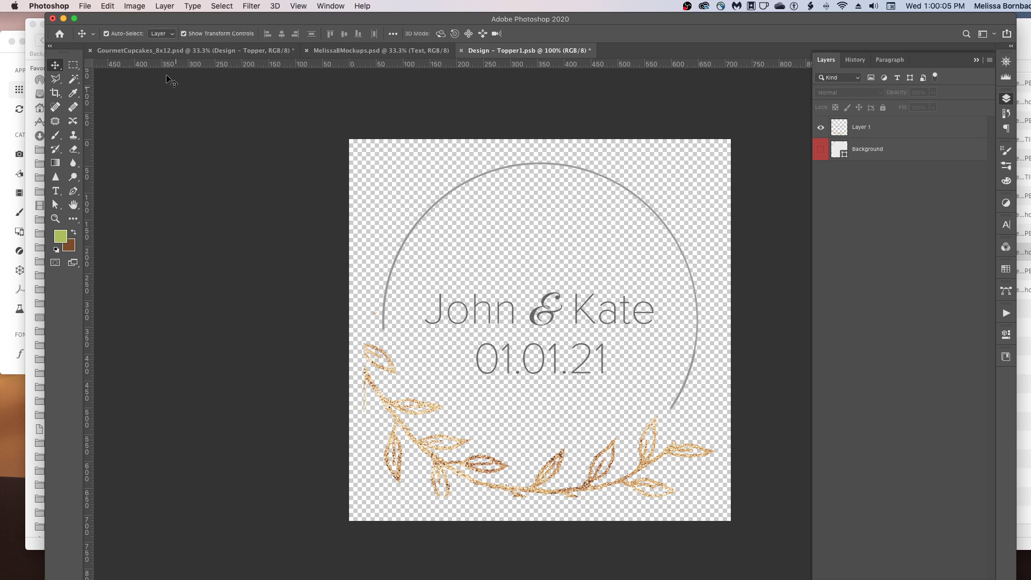
click(82, 5)
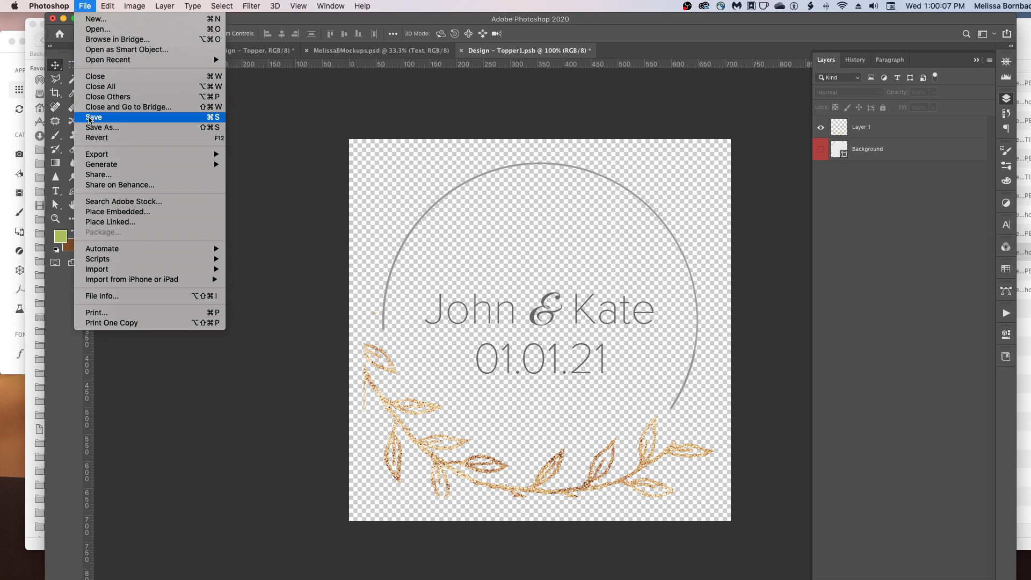
click(90, 118)
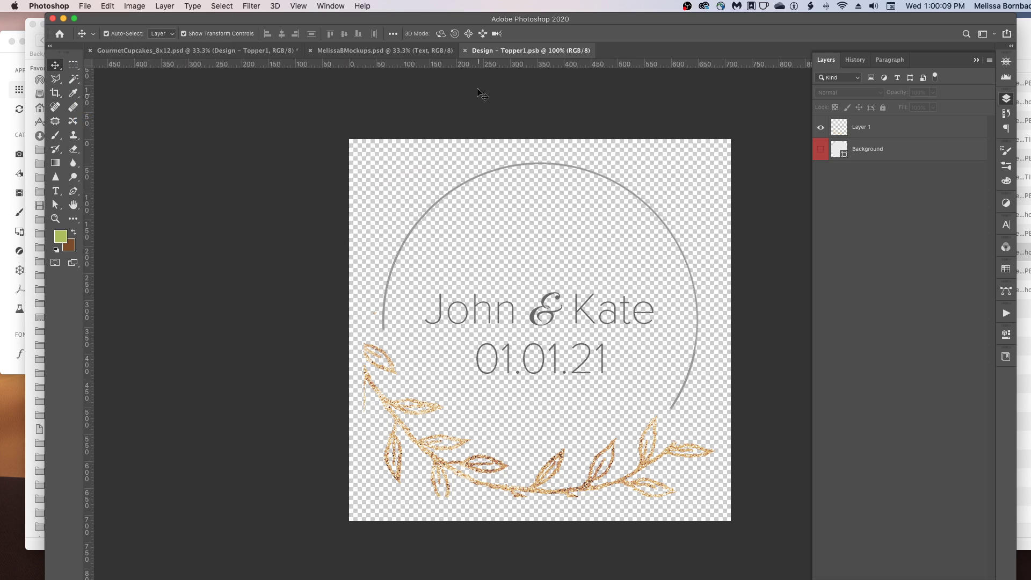
click(465, 50)
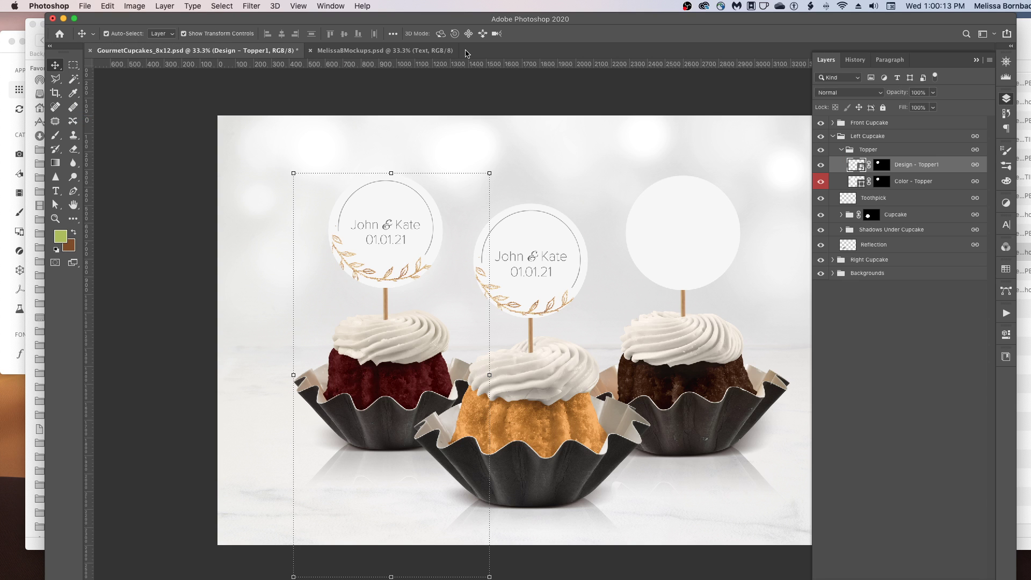
Step: Collapse the Left Cupcake group and open the Design - Topper smart object in the Right Cupcake group's Topper subgroup
click(799, 105)
click(841, 149)
click(833, 135)
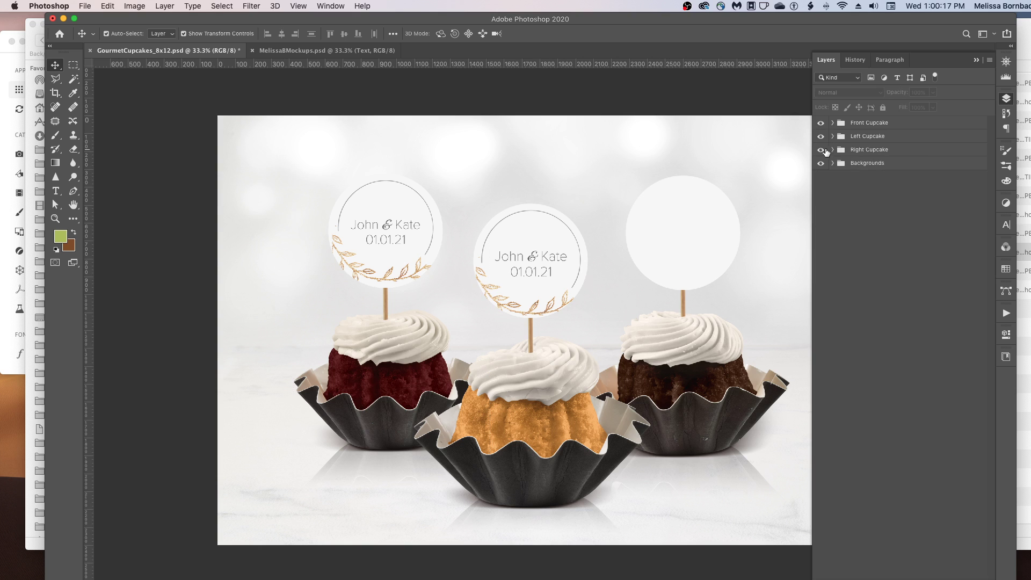
click(833, 150)
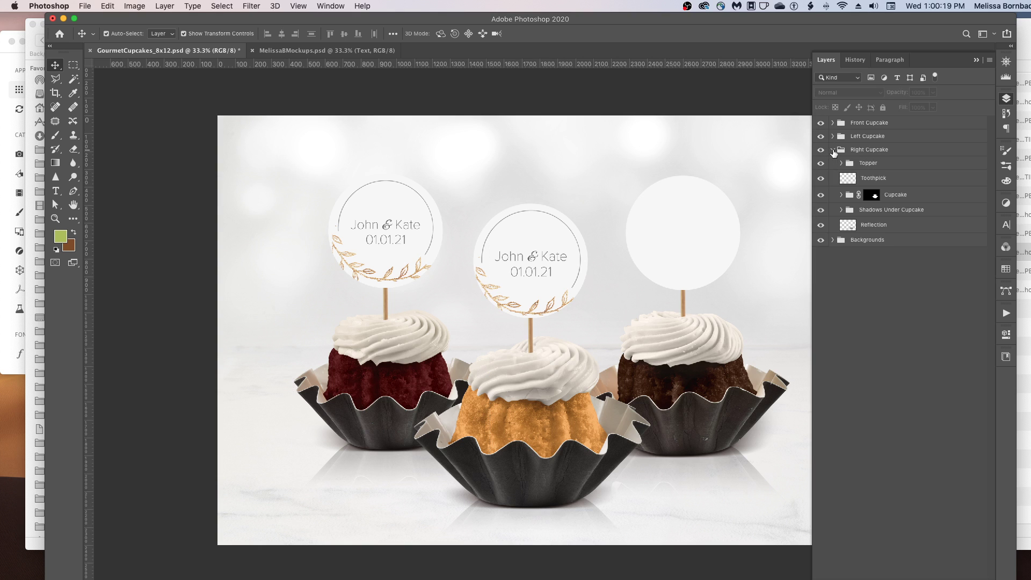
click(841, 163)
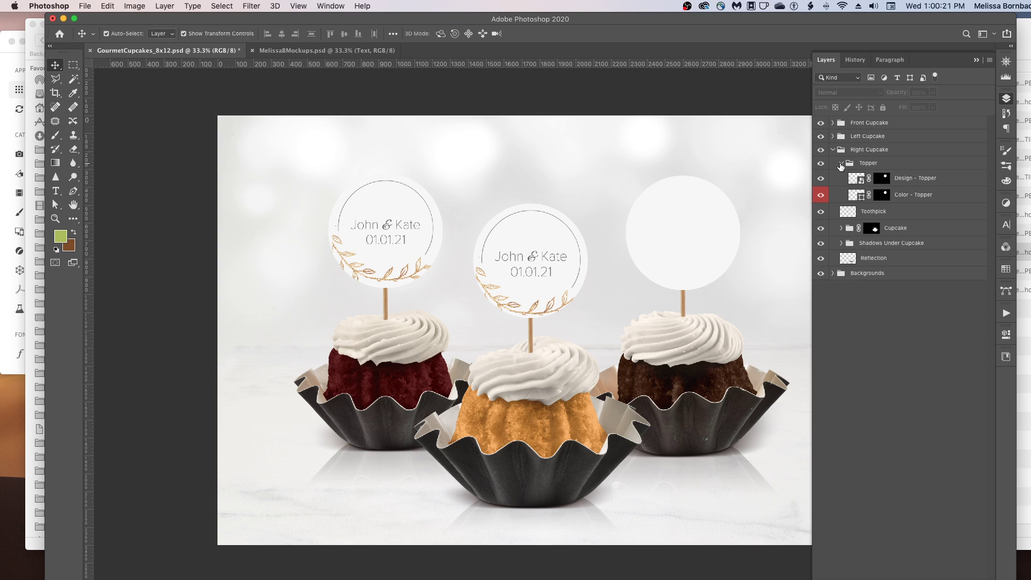
double_click(861, 182)
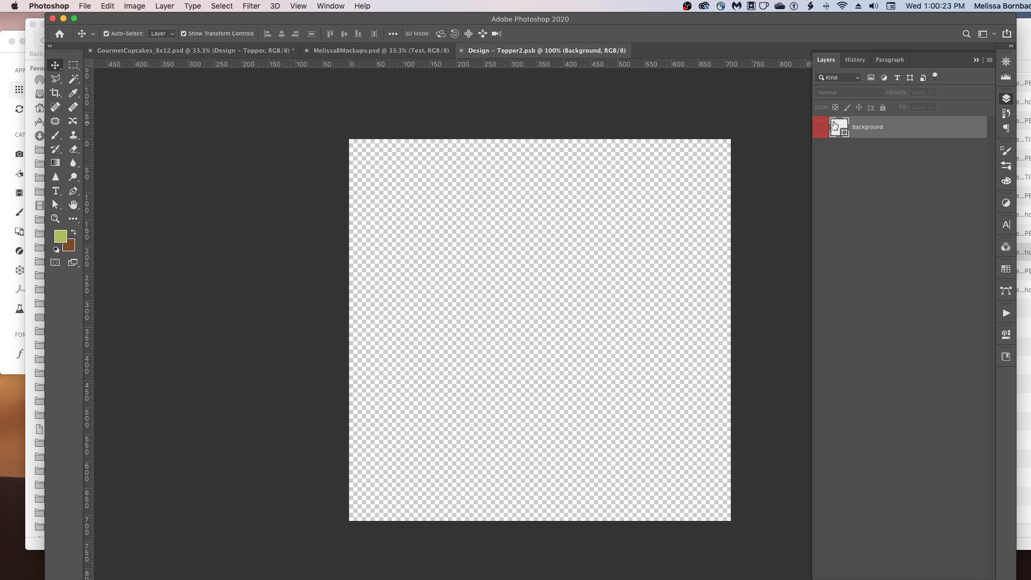
Step: Paste the artwork into the right cupcake's topper smart object, save and close it, and collapse the Right Cupcake group
click(103, 5)
click(140, 104)
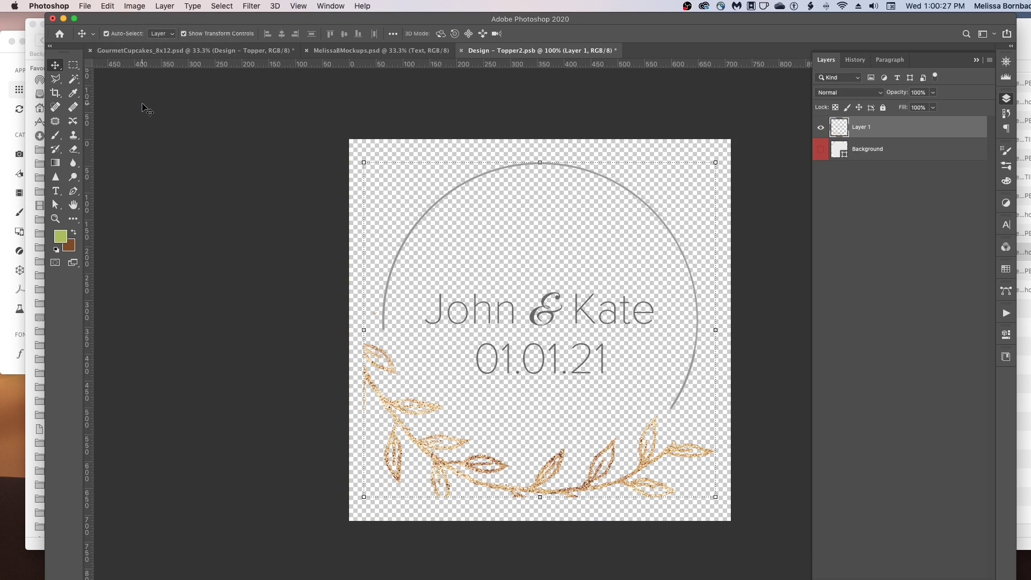
click(85, 5)
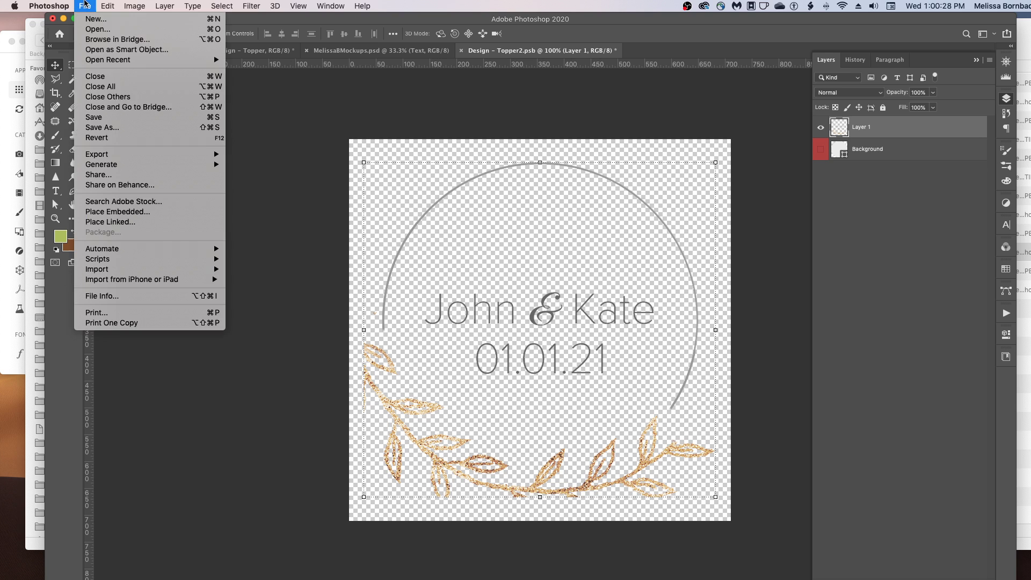
click(94, 117)
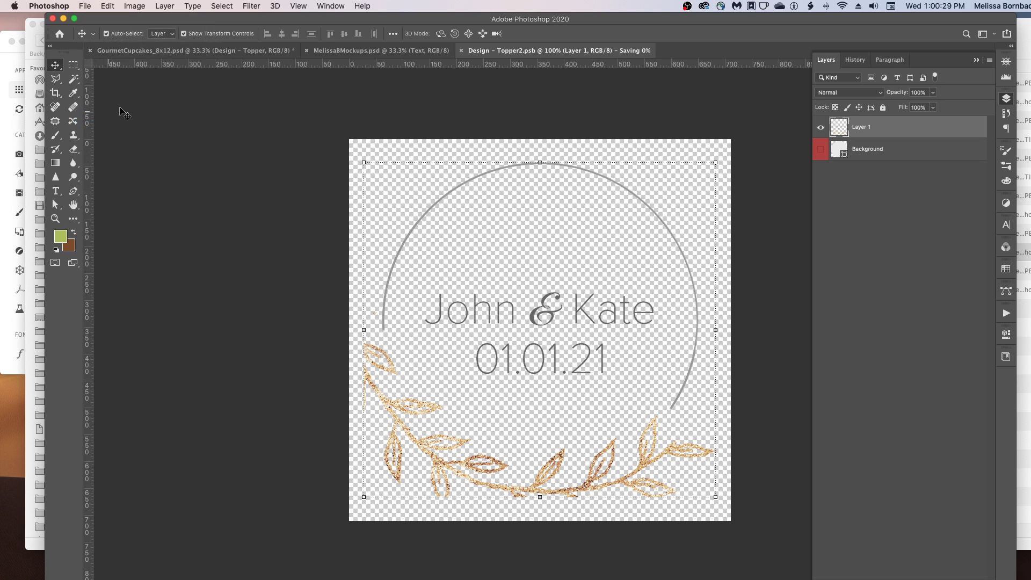
click(466, 51)
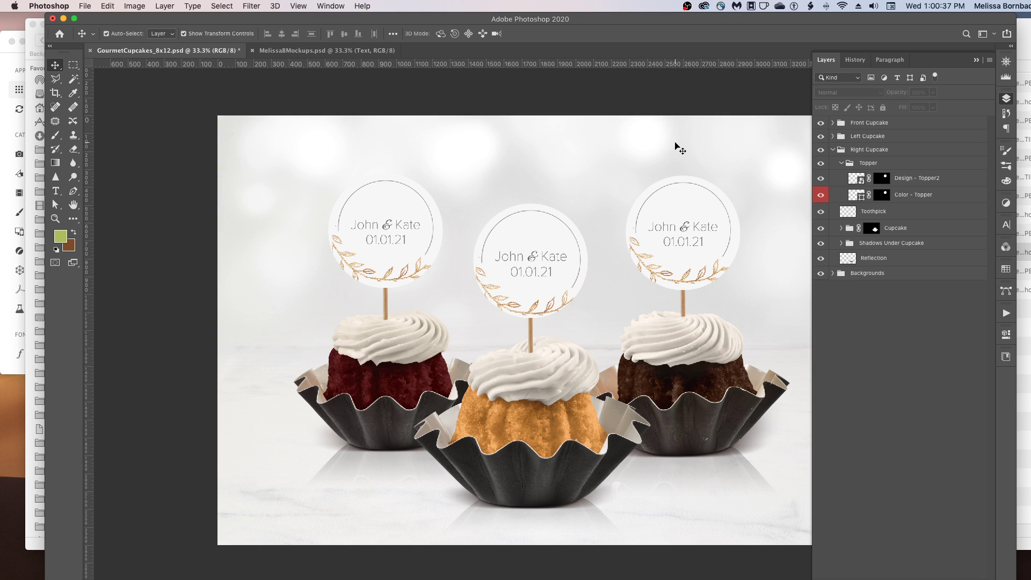
click(833, 150)
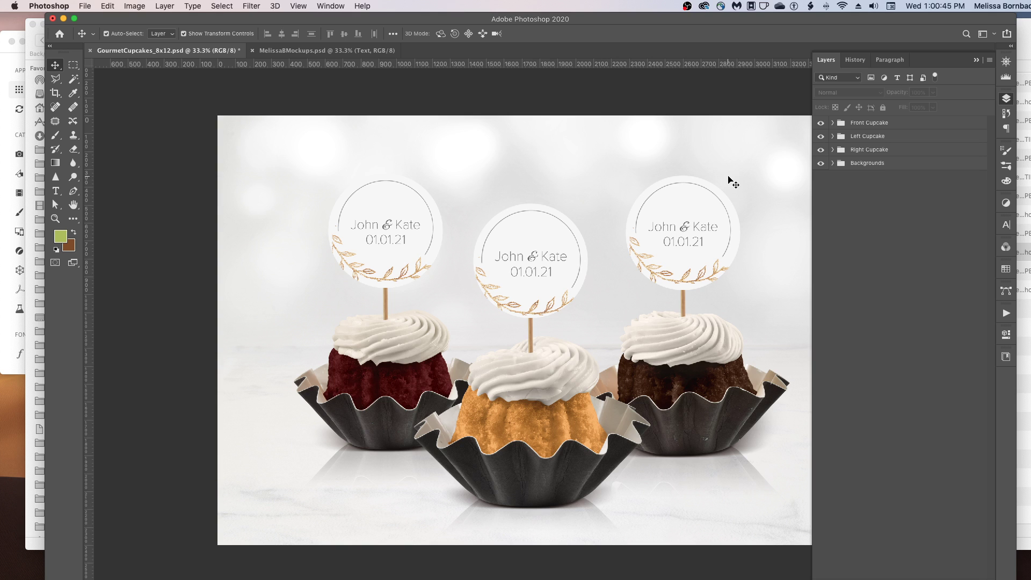
Step: Expand the Front, Left and Right Cupcake groups, hide the Topper subgroup in each, and clear the layer selection
click(833, 123)
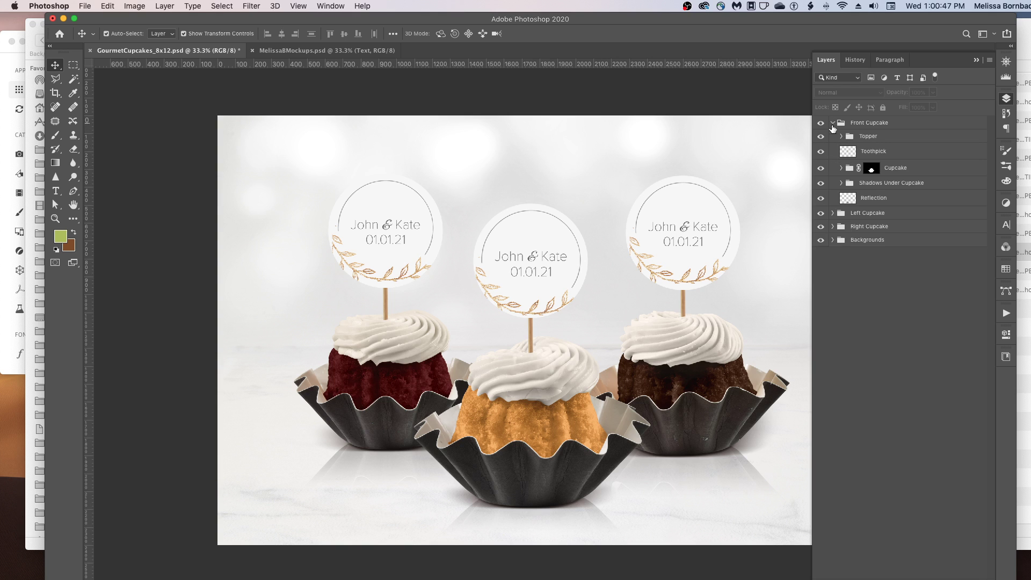
click(829, 215)
click(833, 214)
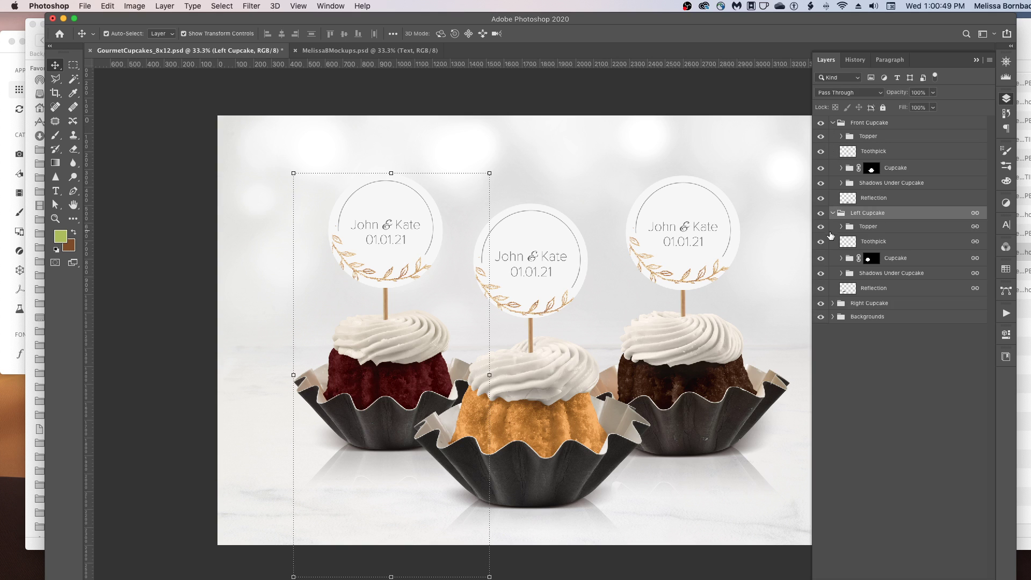
click(833, 304)
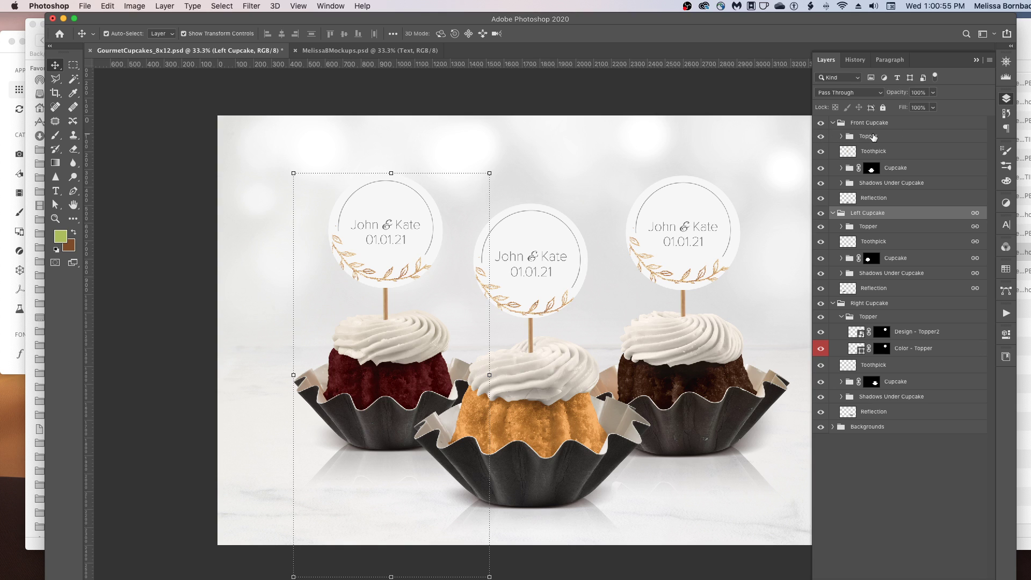
click(821, 138)
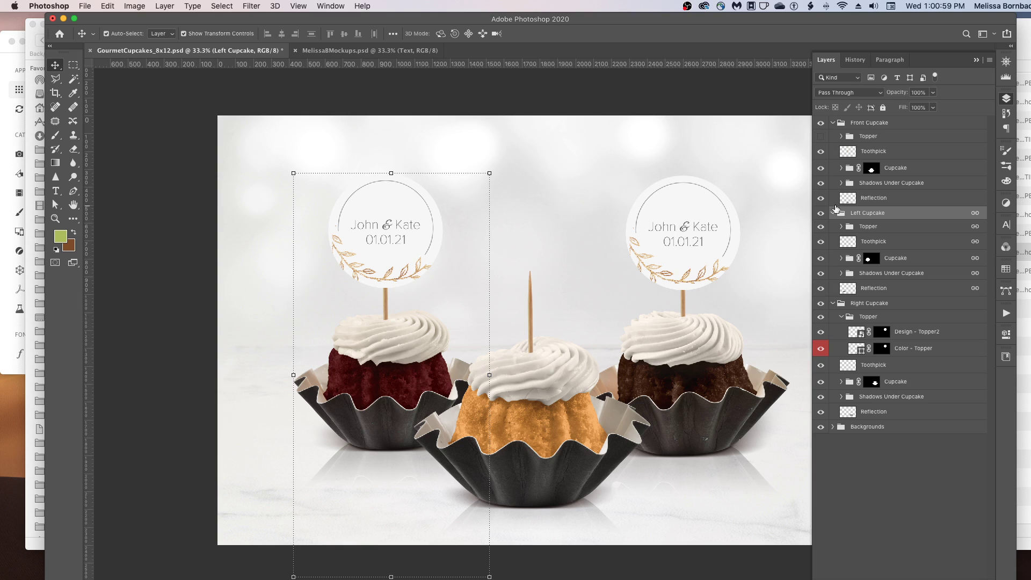
click(820, 227)
click(821, 317)
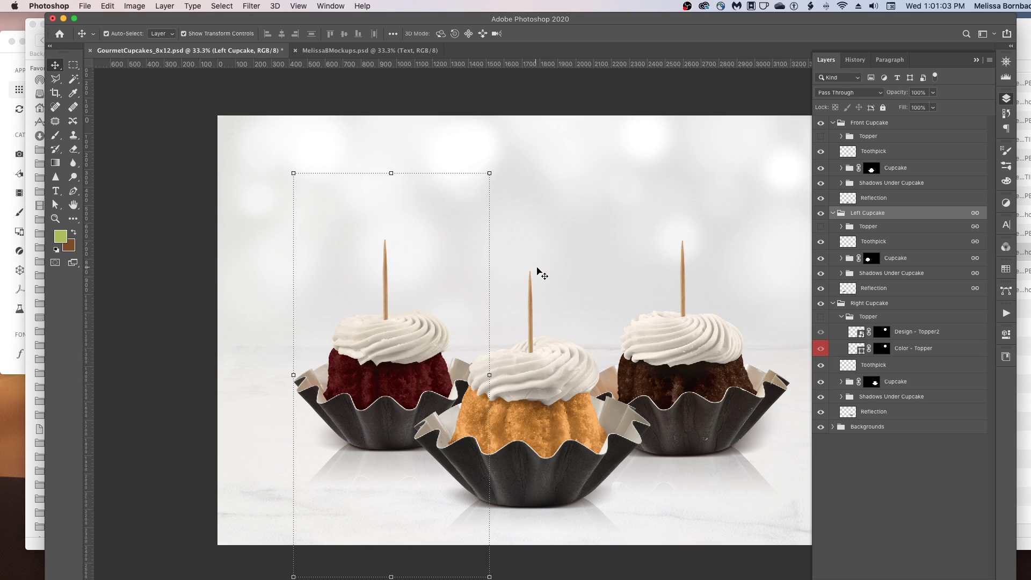
click(470, 103)
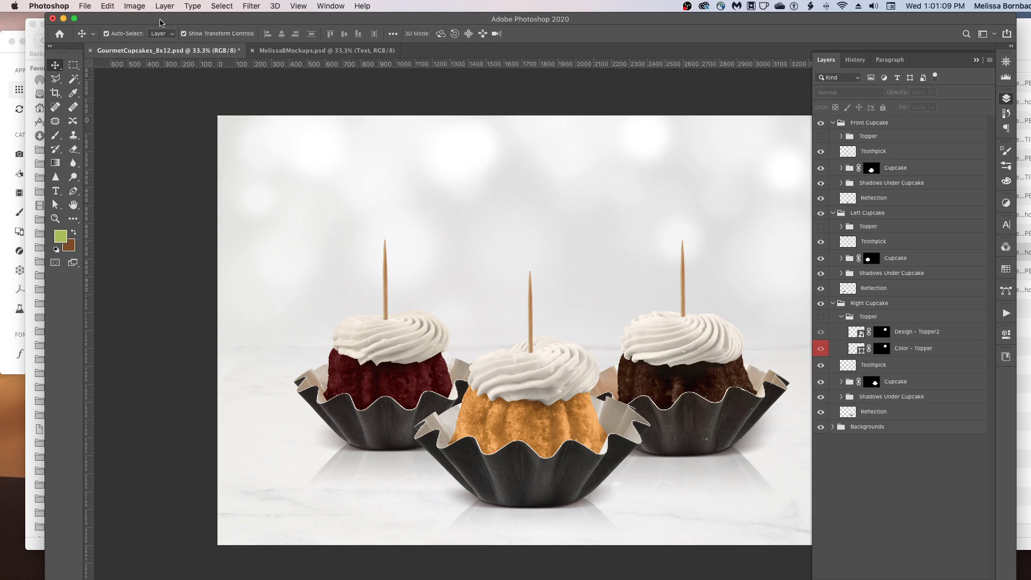
Step: Open TopperDesign.tif from the 1_Art folder
click(84, 5)
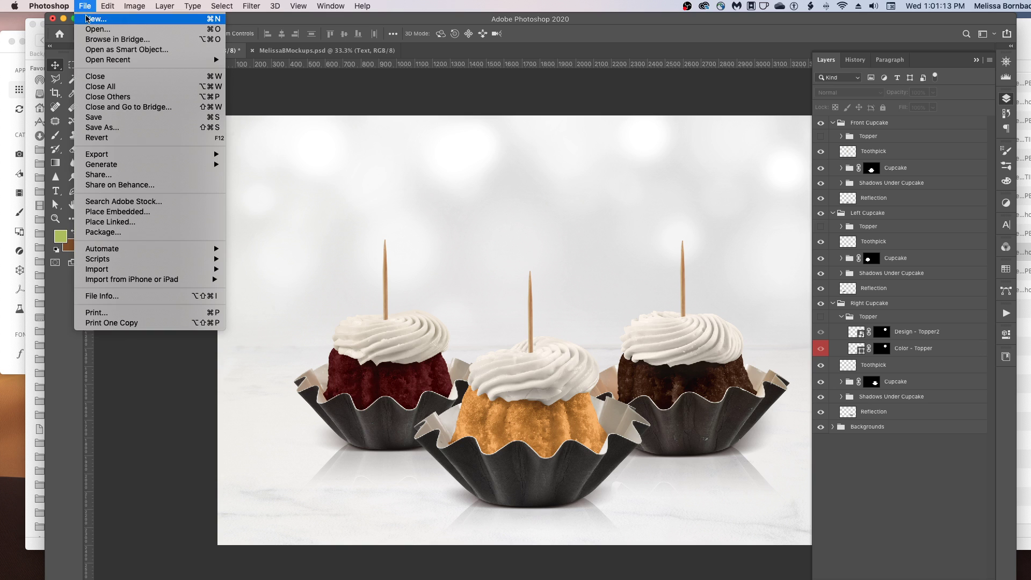
click(90, 30)
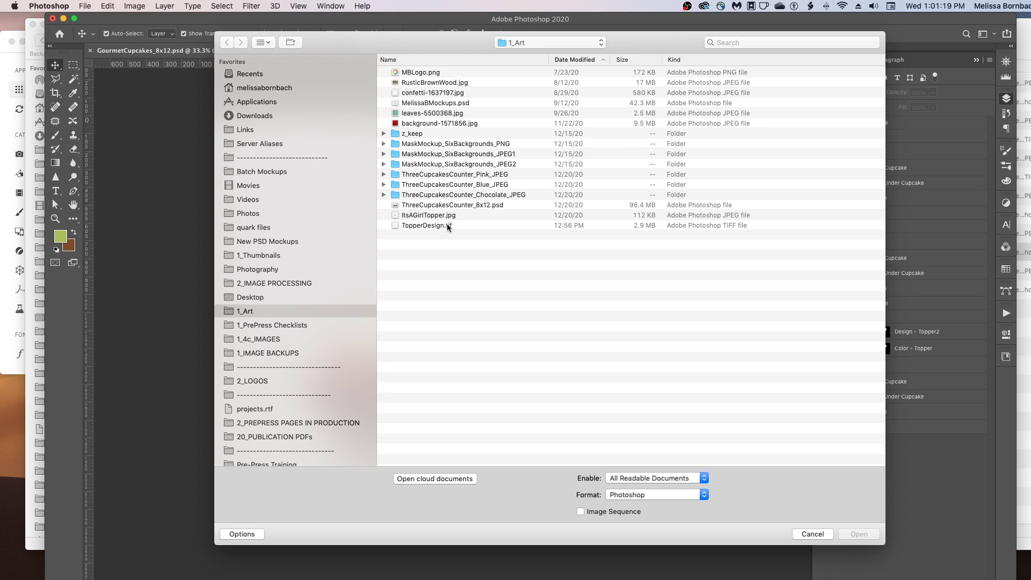
click(420, 224)
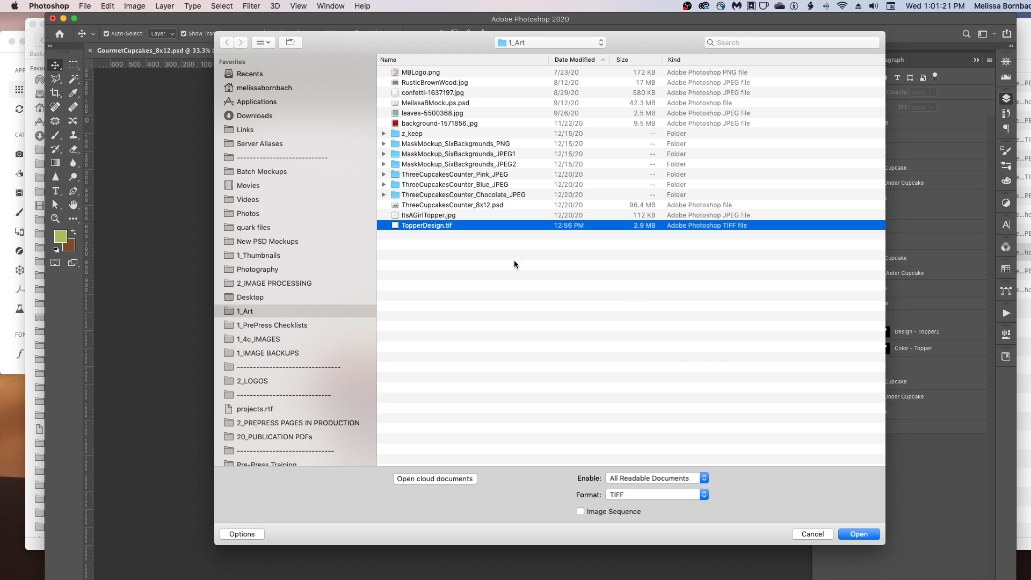
click(861, 534)
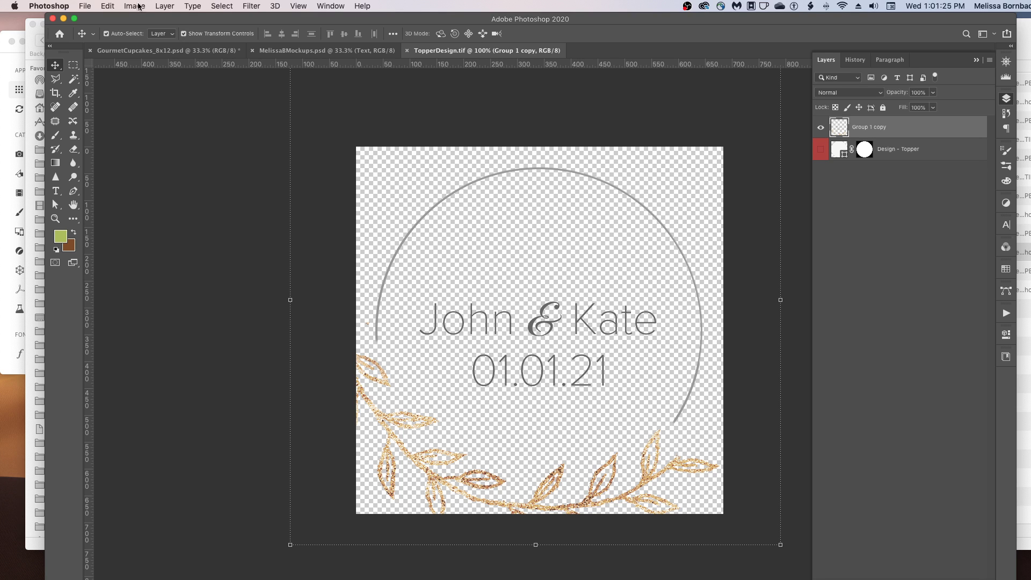
Step: Copy the entire canvas of the Group 1 copy layer and paste it into GourmetCupcakes_8x12.psd
click(234, 5)
click(221, 16)
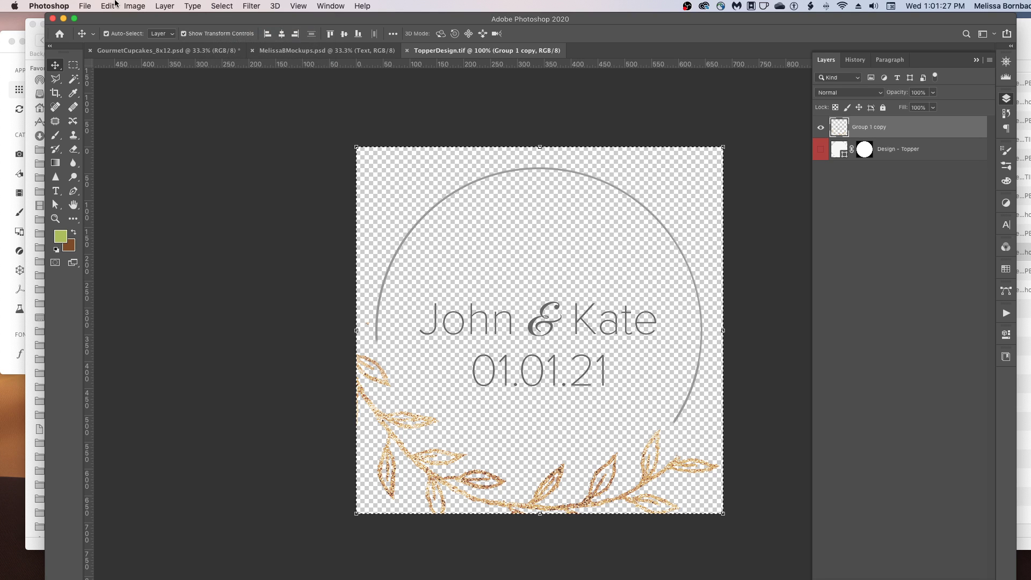
click(109, 5)
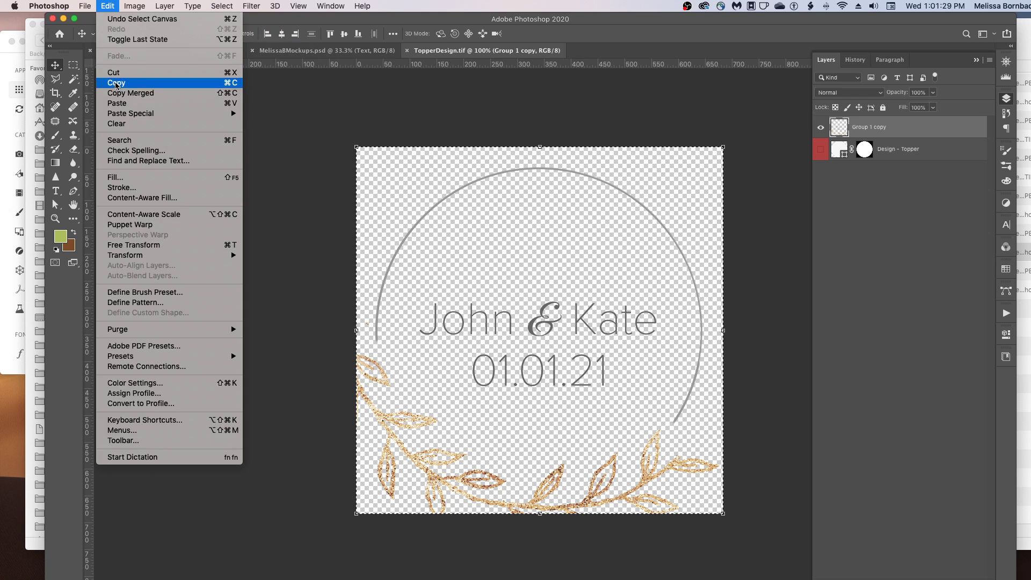
click(159, 76)
click(176, 54)
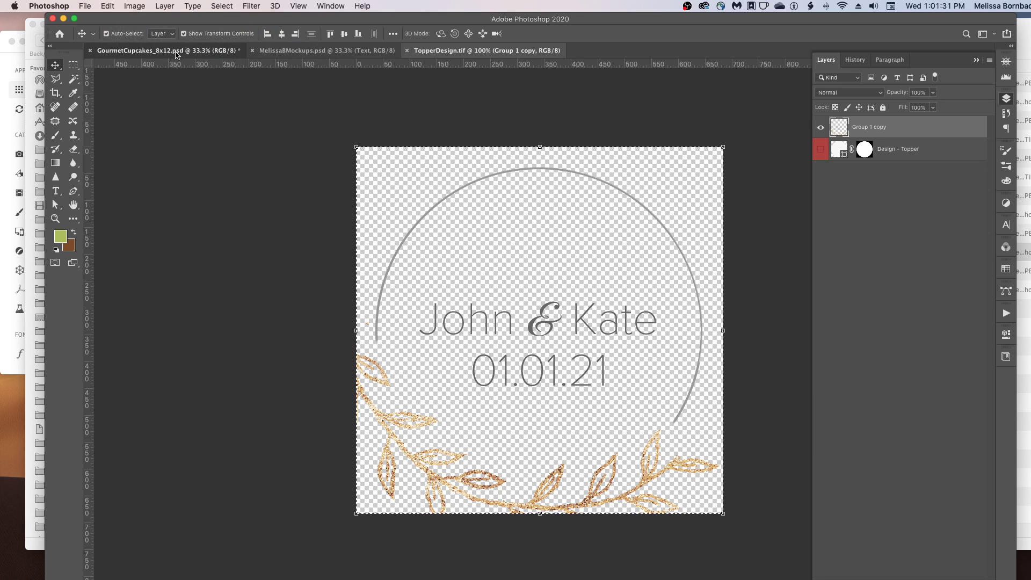
click(108, 6)
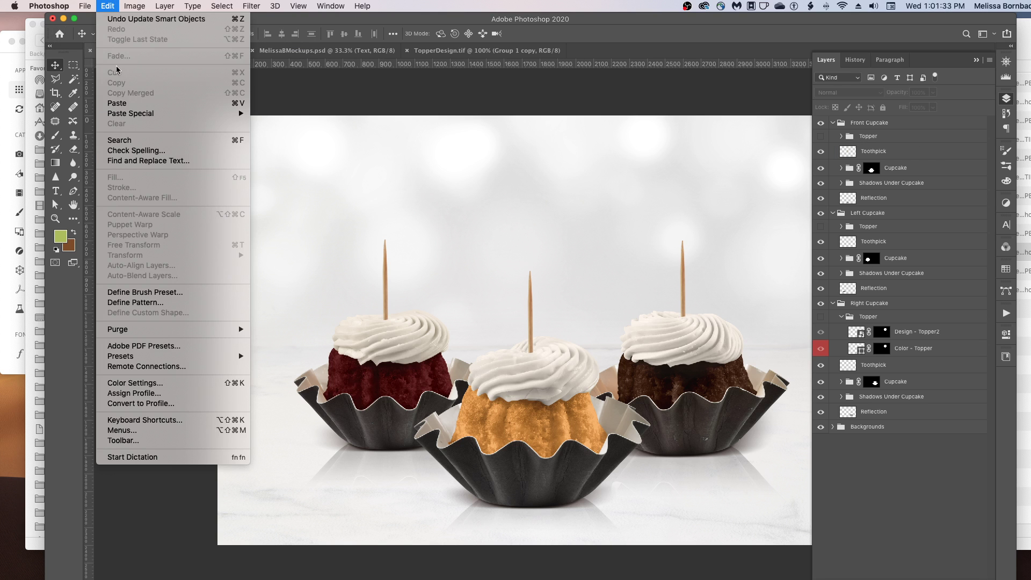
key(super+v)
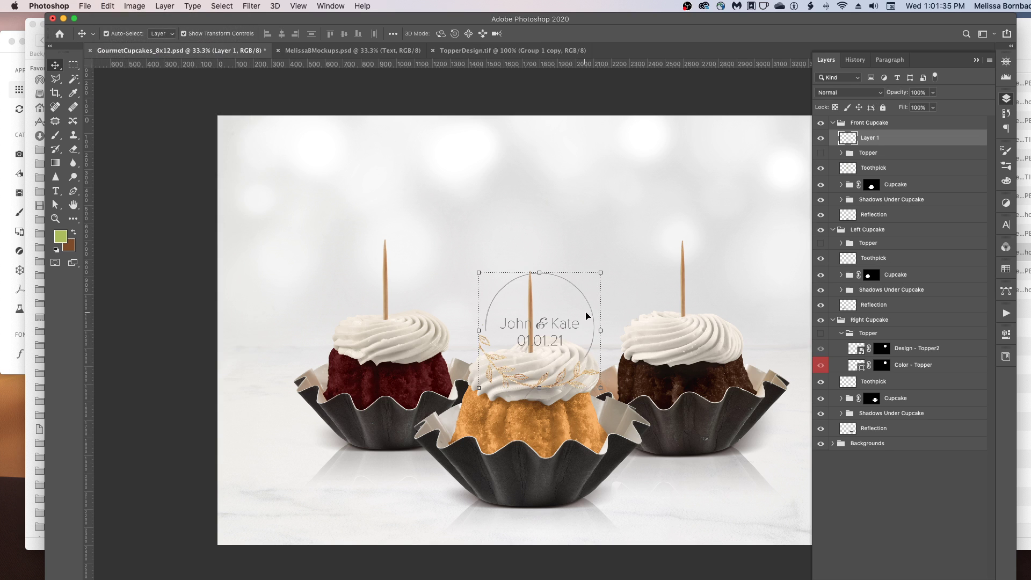
Step: Try to move the pasted artwork up above the front cupcake, and undo the move
drag(545, 380, 547, 342)
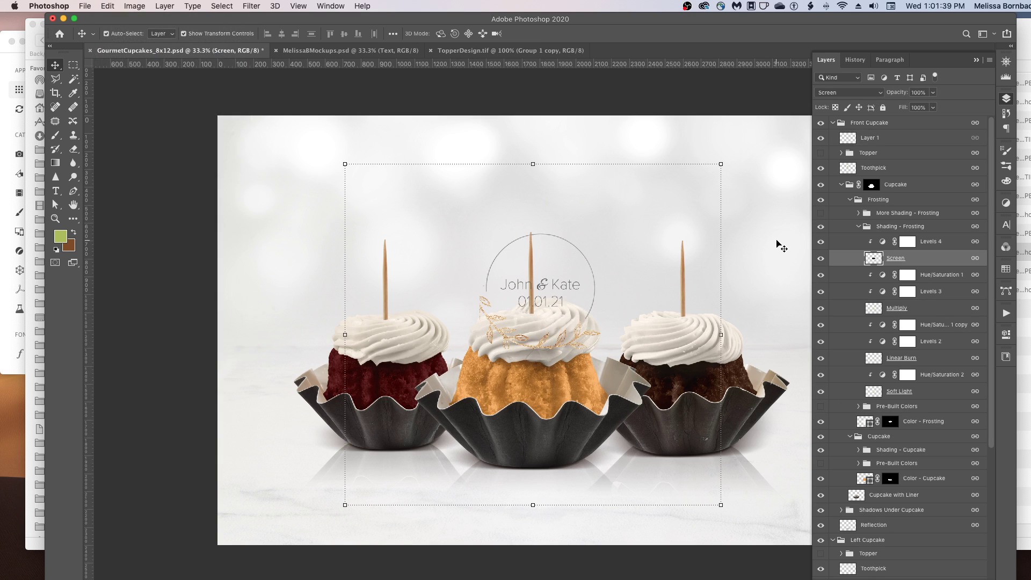
key(super+z)
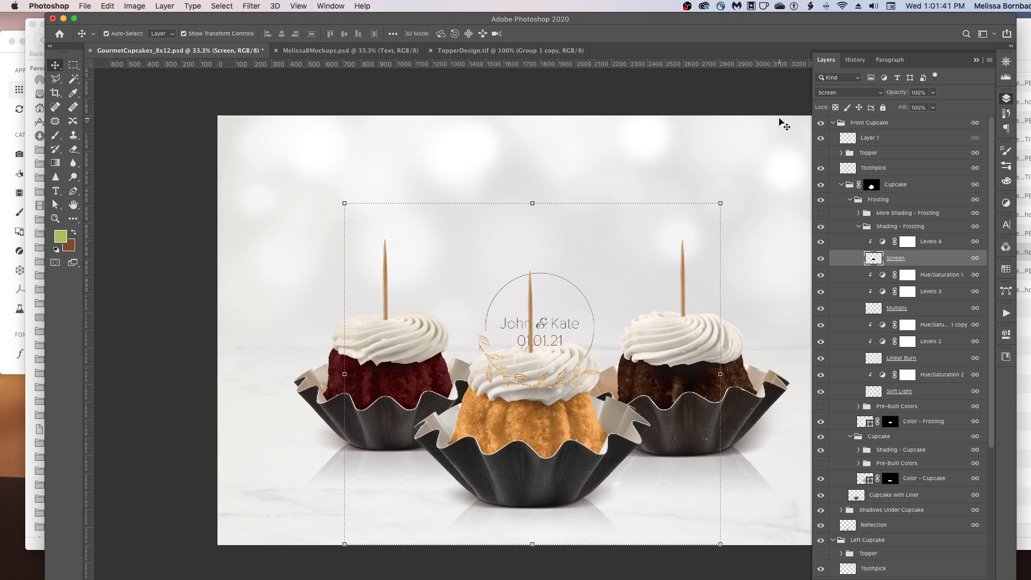
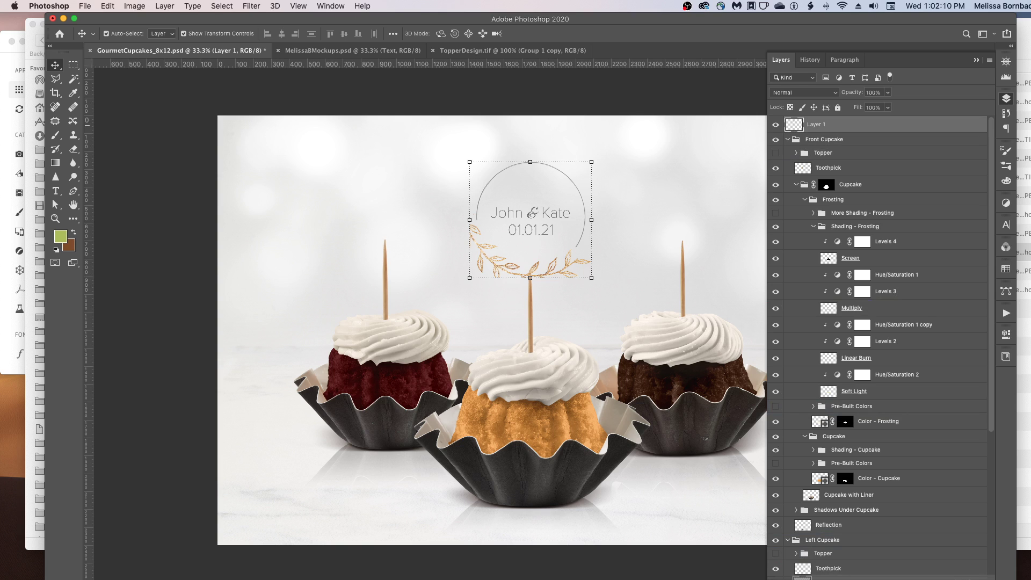
Step: Duplicate Layer 1 twice so there are three copies of the topper artwork, one for each cupcake
key(super+j)
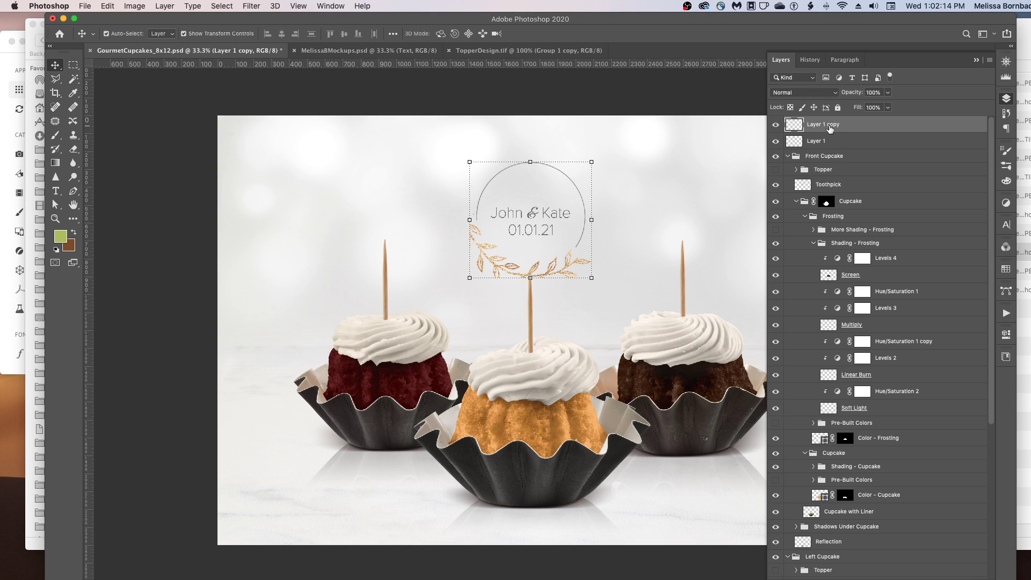
drag(830, 129, 863, 579)
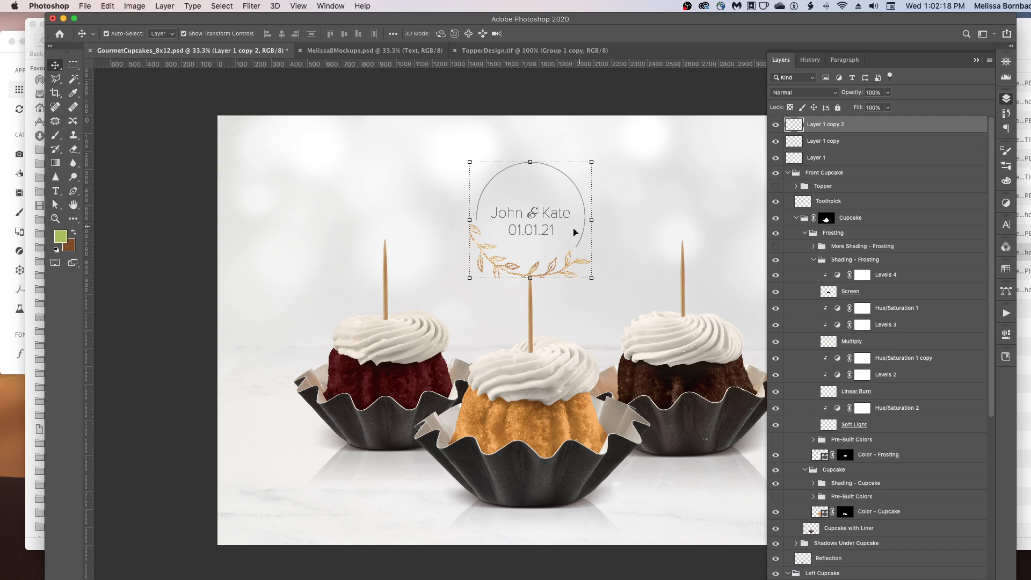
drag(537, 236, 605, 234)
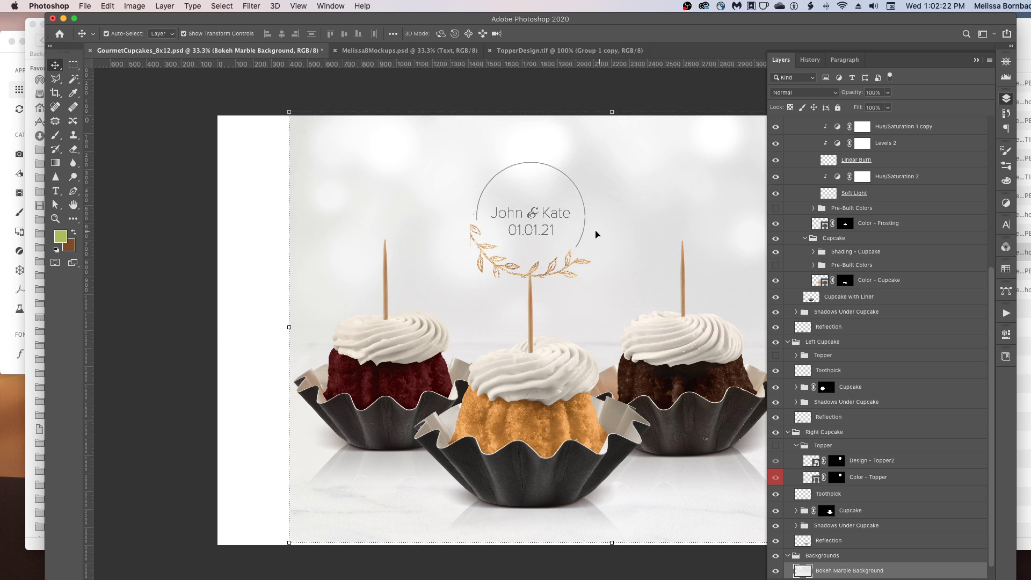
key(super+z)
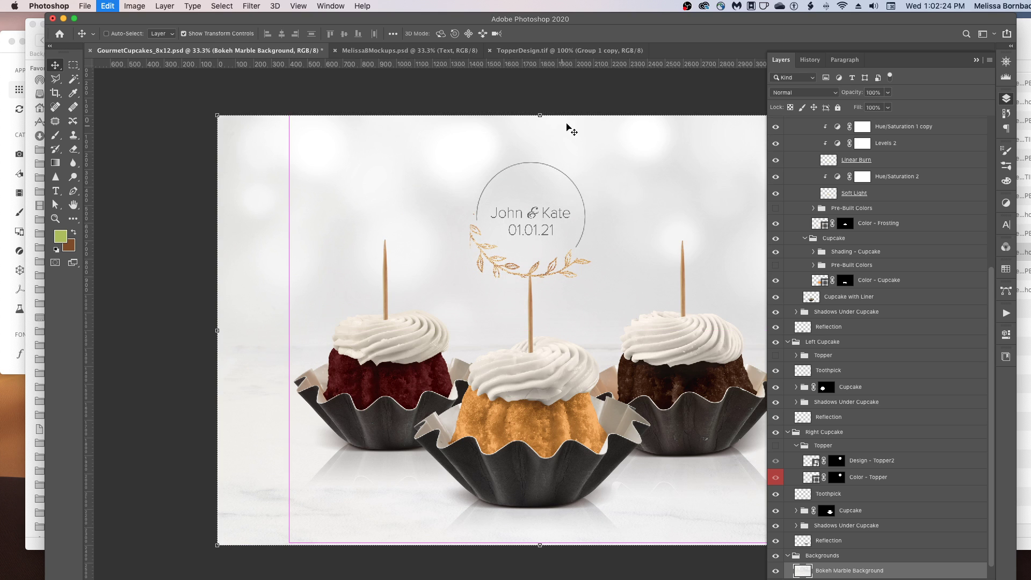
key(super+z)
Step: Move one duplicate of the topper artwork onto the tip of the right cupcake's toothpick
scroll(800, 177, up, 10)
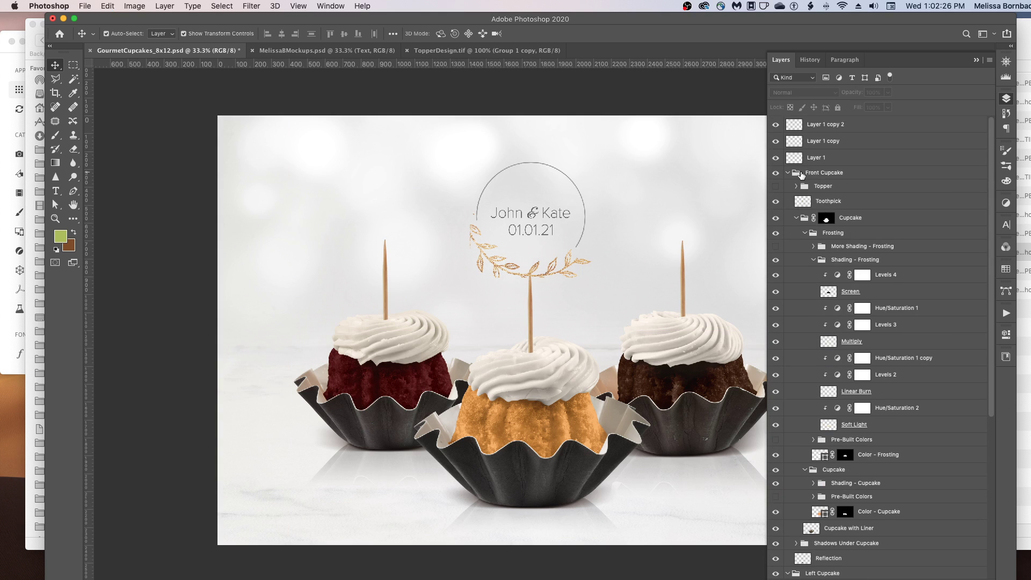
click(822, 141)
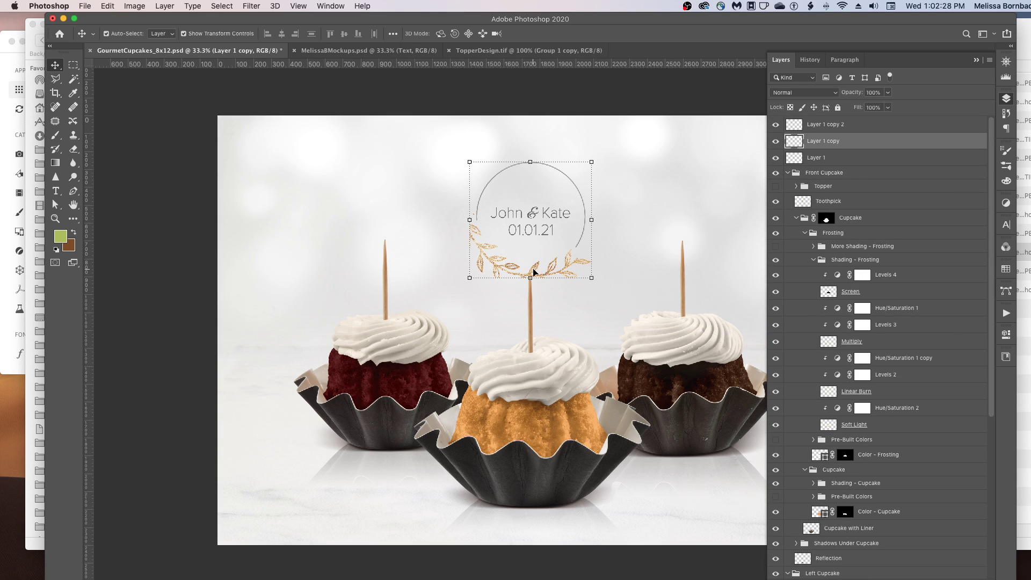
drag(532, 273, 689, 238)
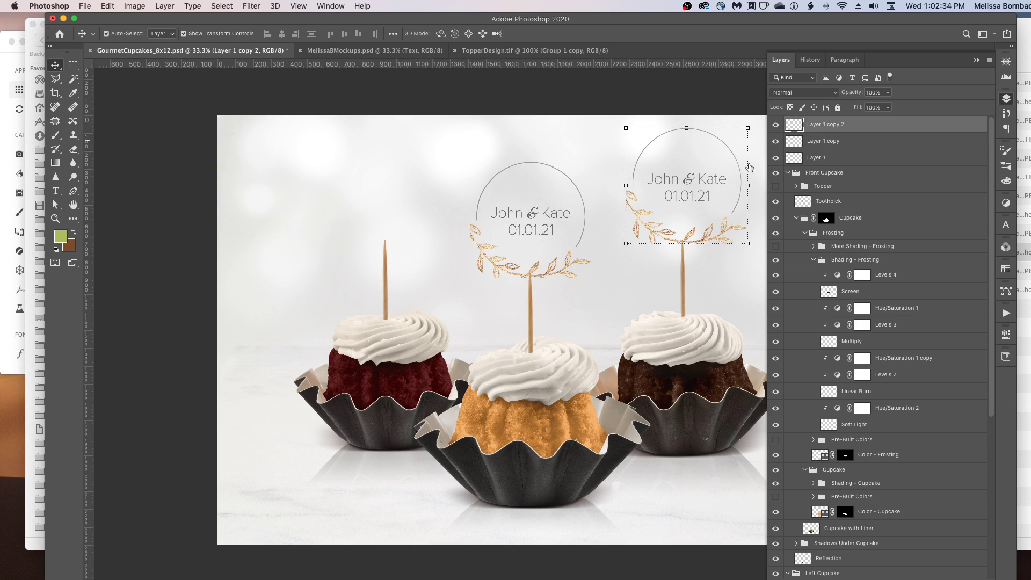
click(533, 279)
click(495, 272)
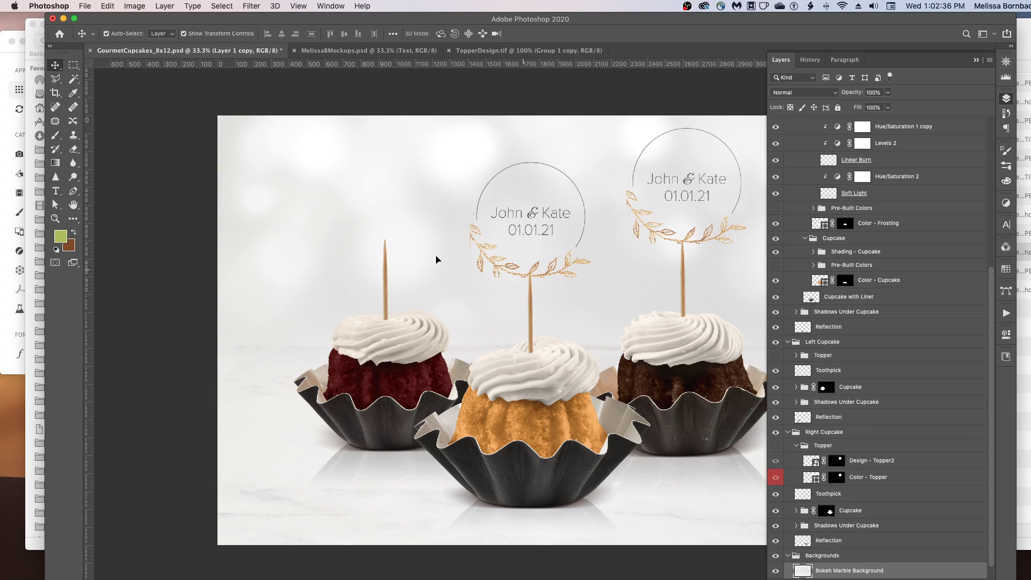
drag(436, 260, 468, 228)
key(super+z)
Step: Collapse the Front Cupcake group, move Layer 1 copy onto the tip of the left cupcake's toothpick, and deselect it
scroll(841, 171, up, 5)
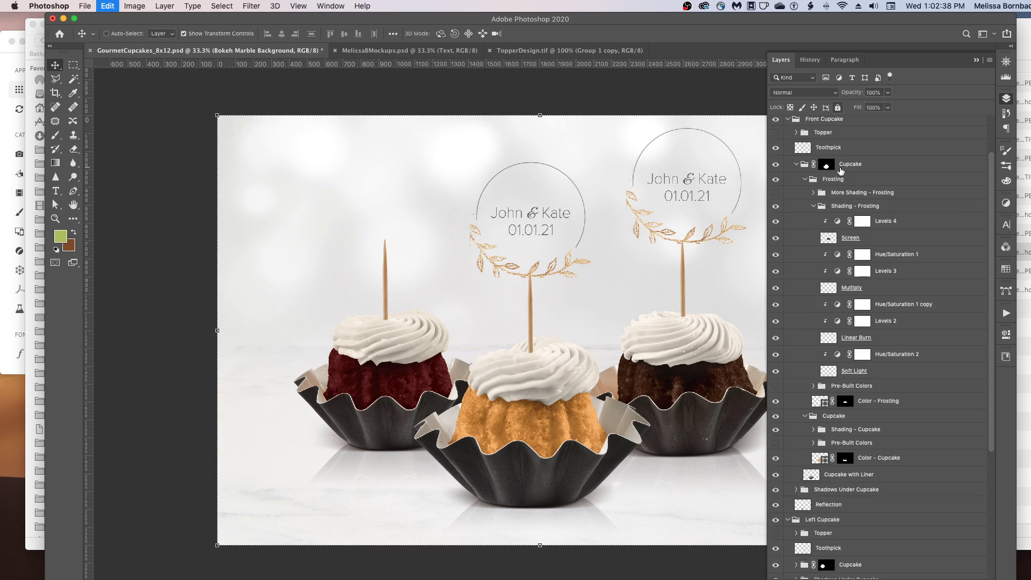
scroll(841, 170, up, 2)
click(788, 172)
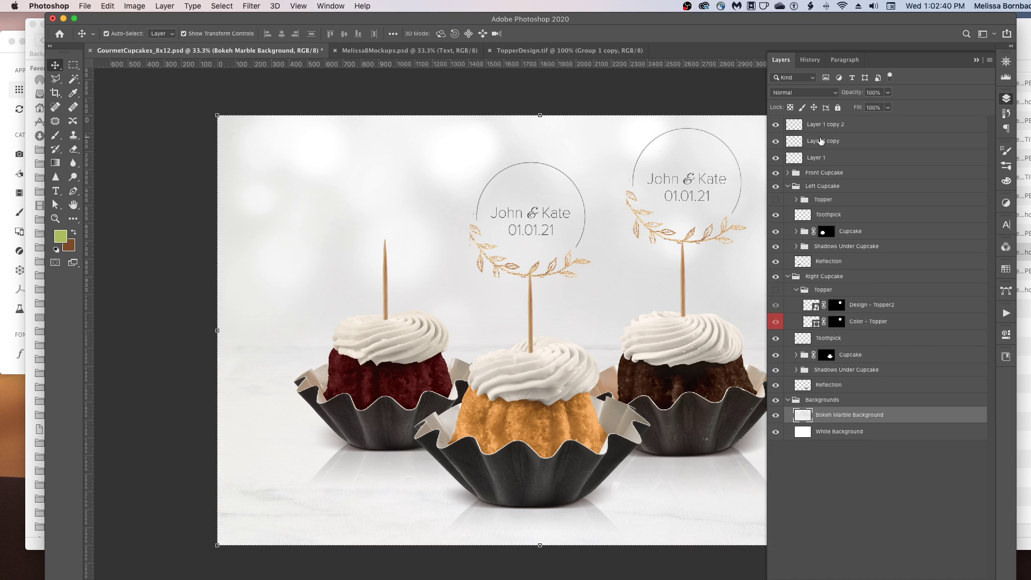
click(821, 141)
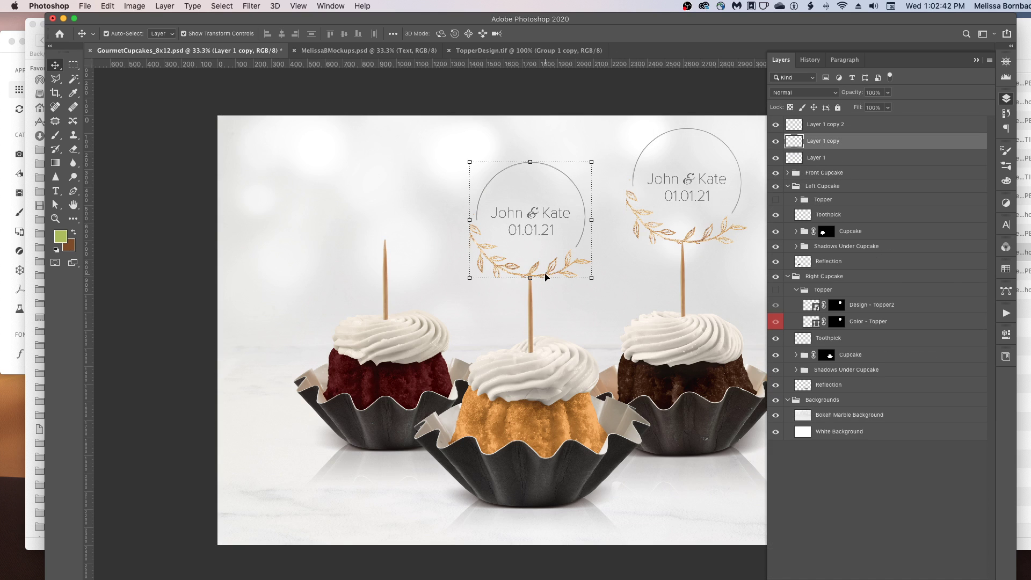
drag(545, 277, 402, 241)
click(654, 95)
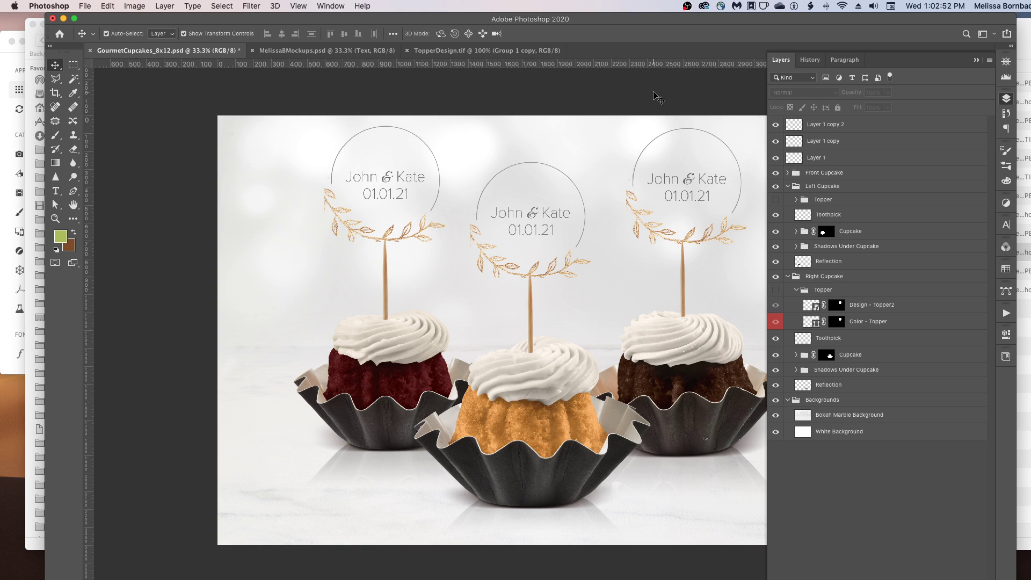
Step: Hide the Toothpick layer in the Front, Left and Right Cupcake groups, collapsing the front cupcake's Frosting group along the way
click(788, 173)
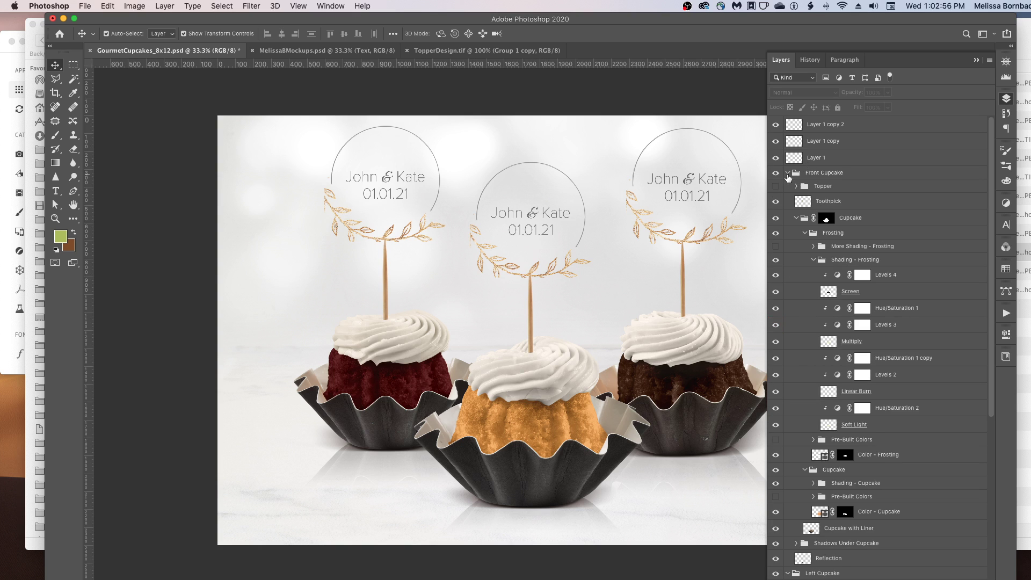
click(776, 201)
click(806, 234)
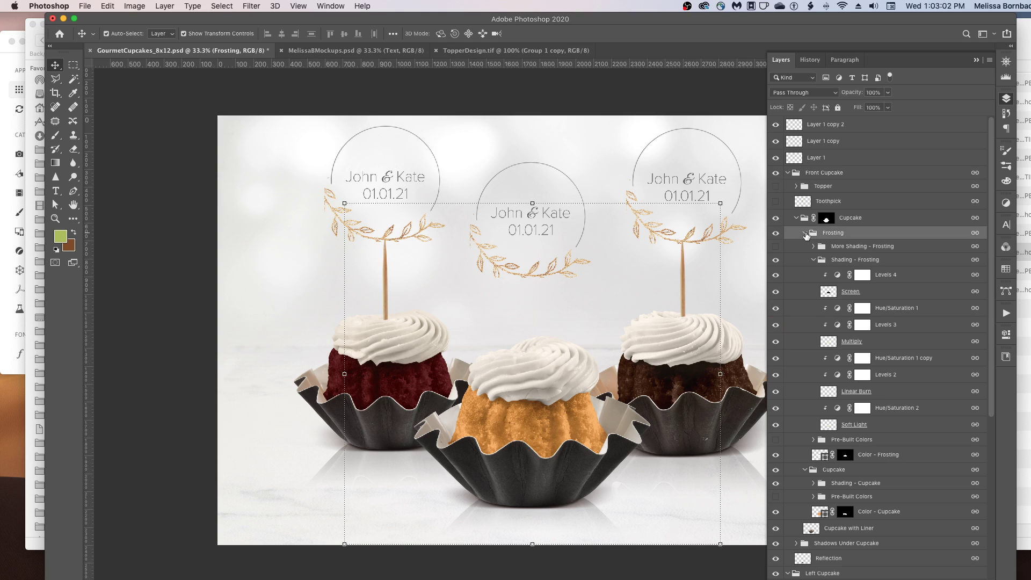
click(805, 234)
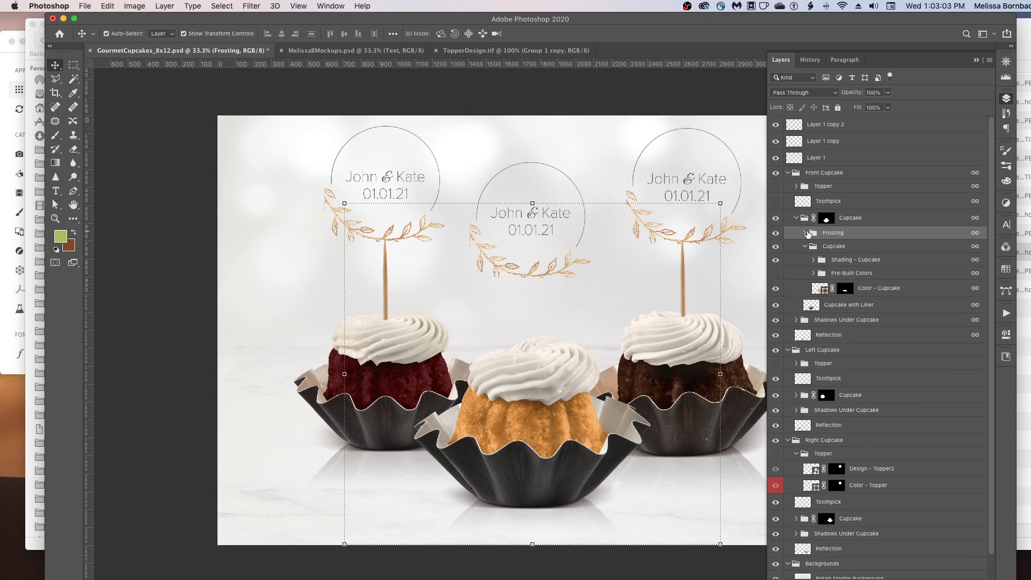
click(775, 379)
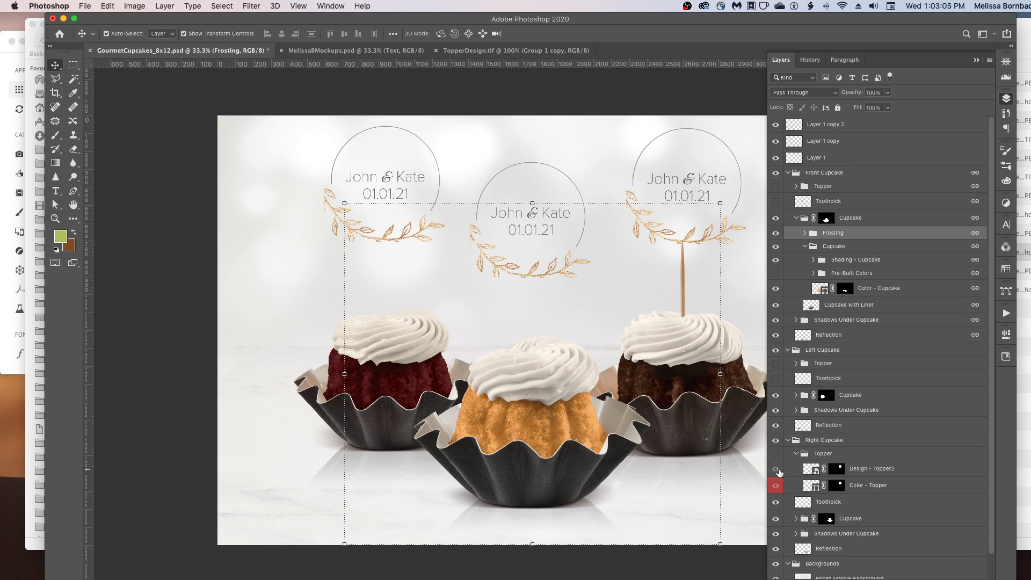
click(775, 503)
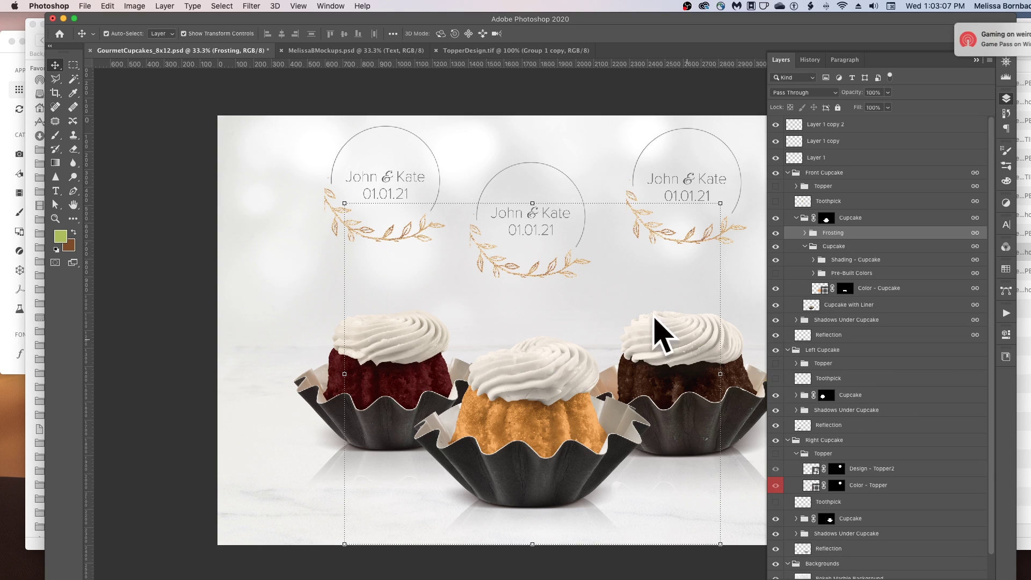
Step: Lower each of the three topper artworks so its base rests on the frosting below, and clear the layer selection
click(836, 157)
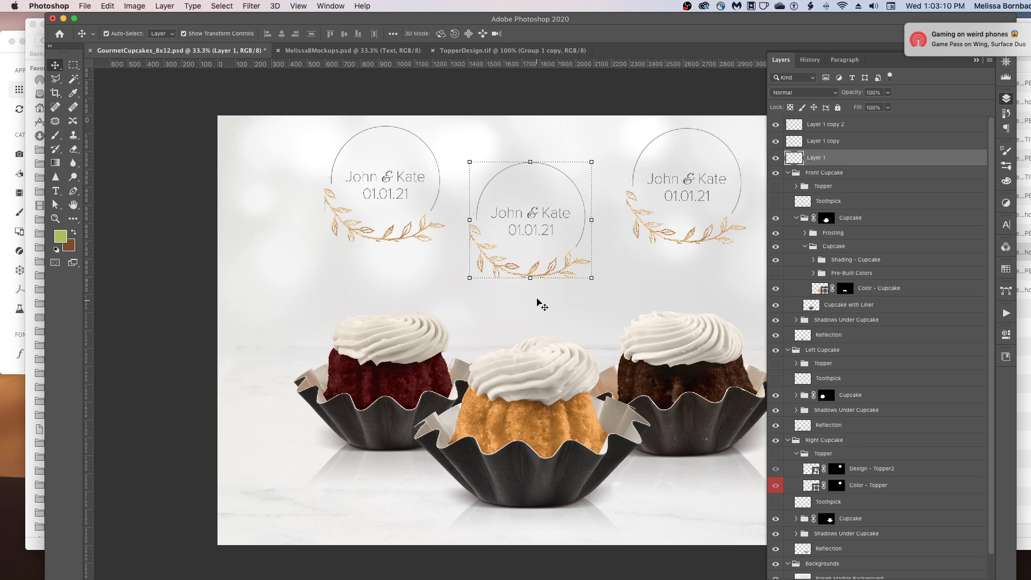
drag(548, 274, 548, 348)
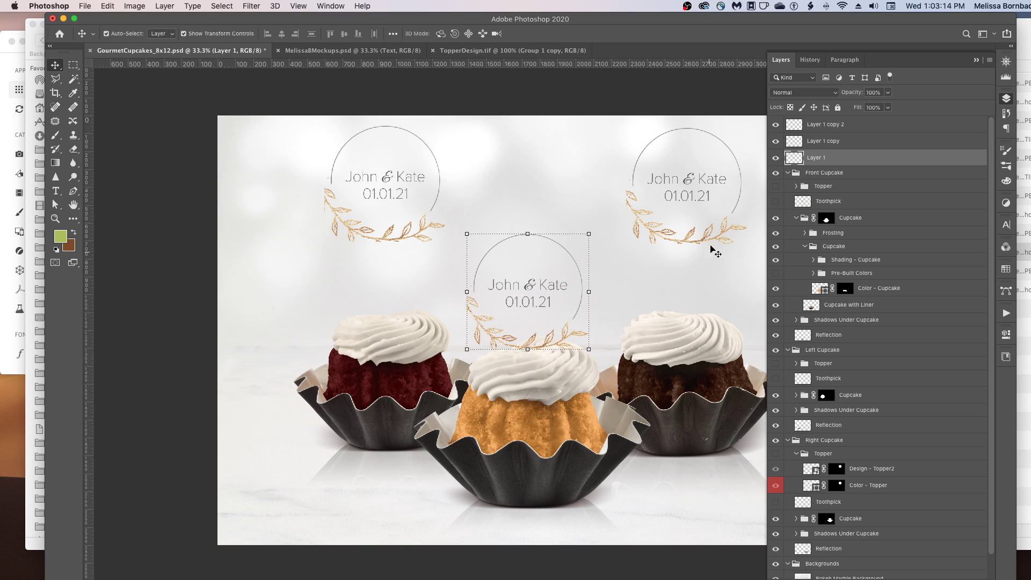
click(685, 242)
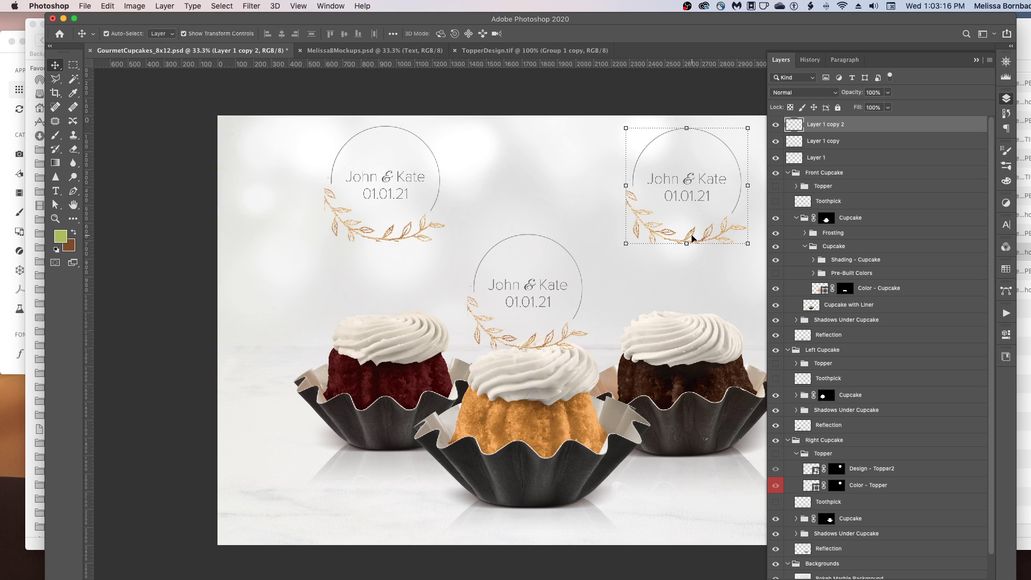
drag(690, 237, 681, 312)
drag(393, 243, 392, 319)
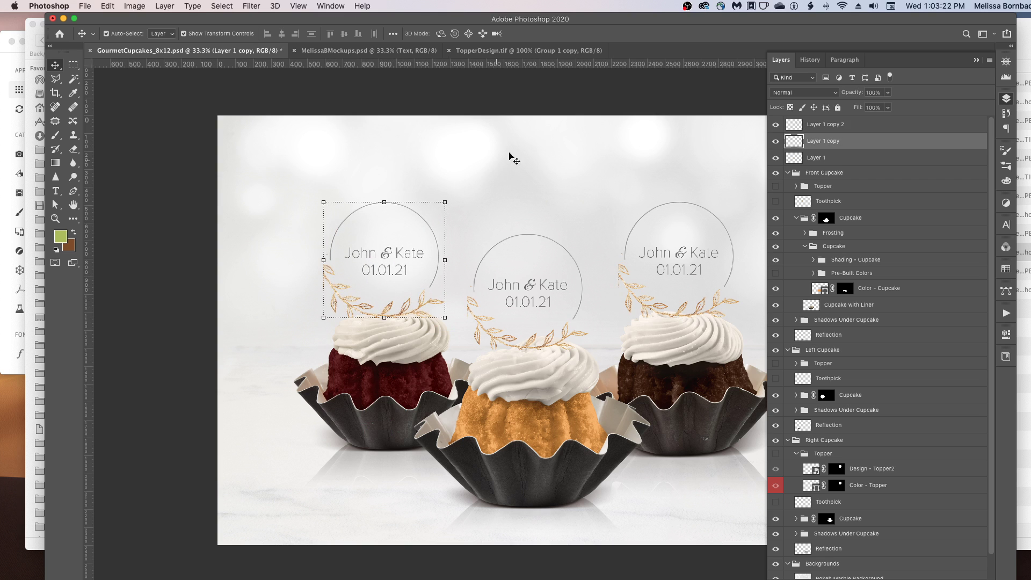
click(570, 107)
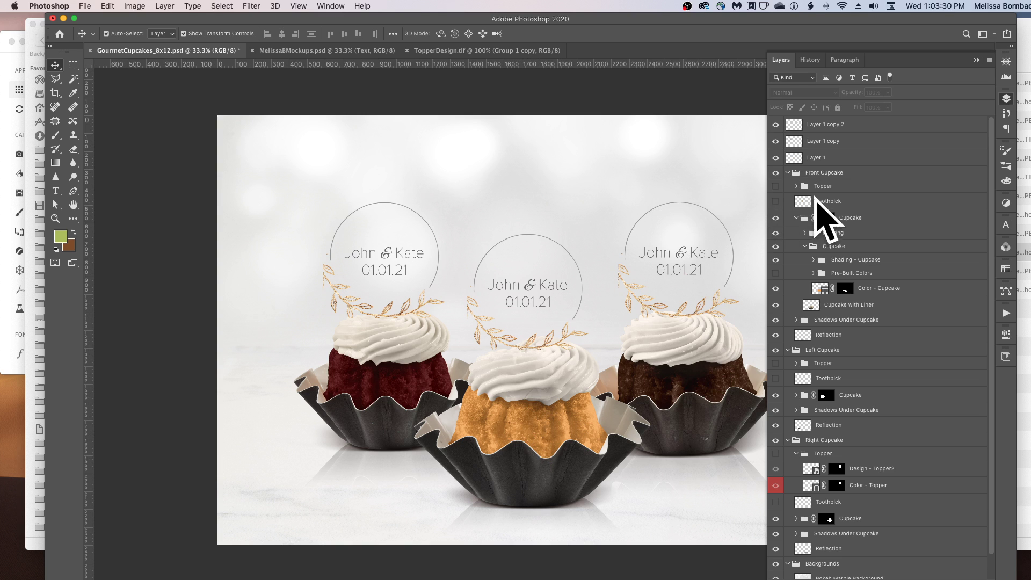
Step: In the Front Cupcake group, collapse the nested Cupcake subgroup and expand Frosting with its Shading - Frosting subgroup collapsed
click(788, 173)
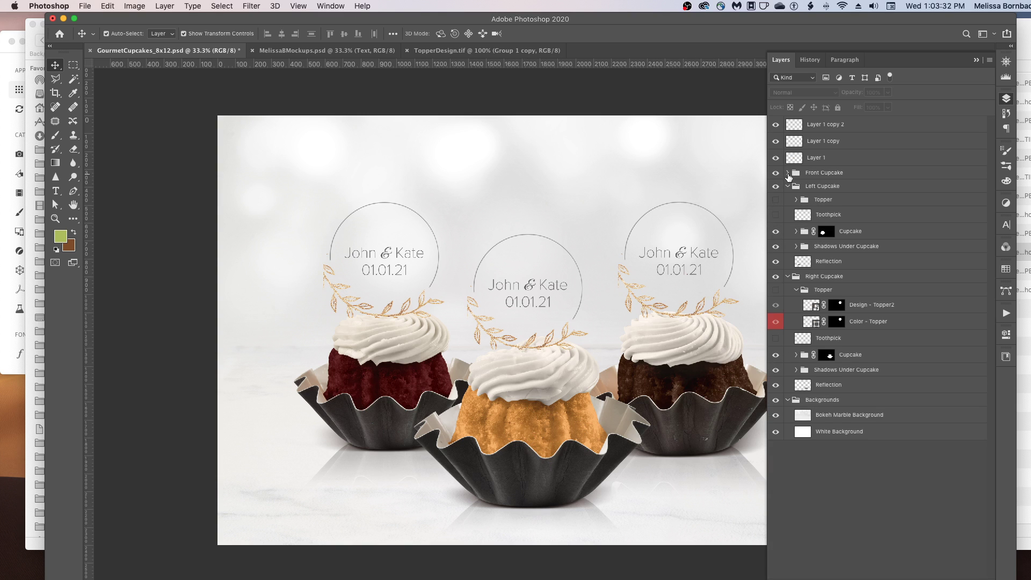
click(787, 172)
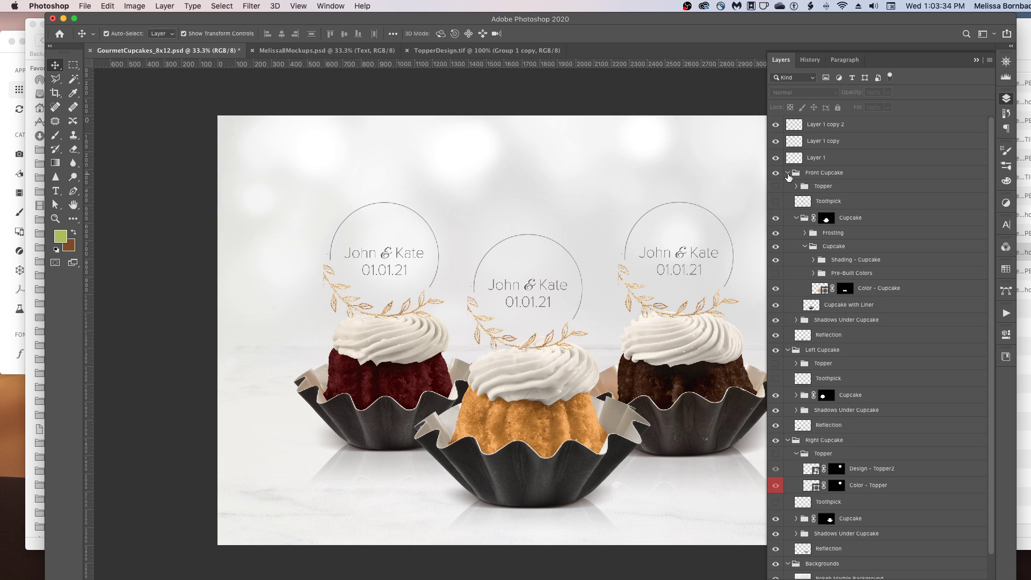
click(796, 218)
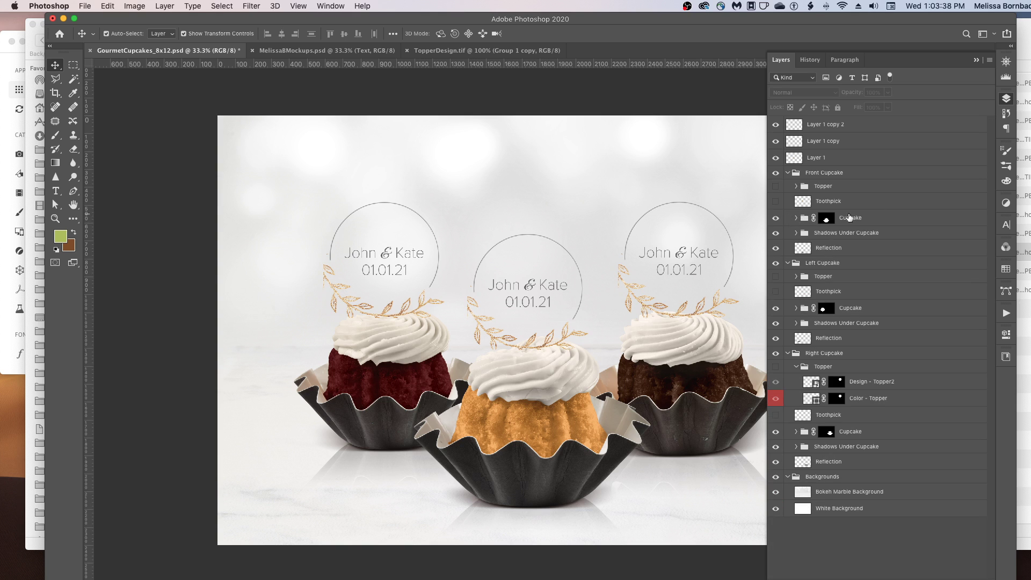
click(797, 218)
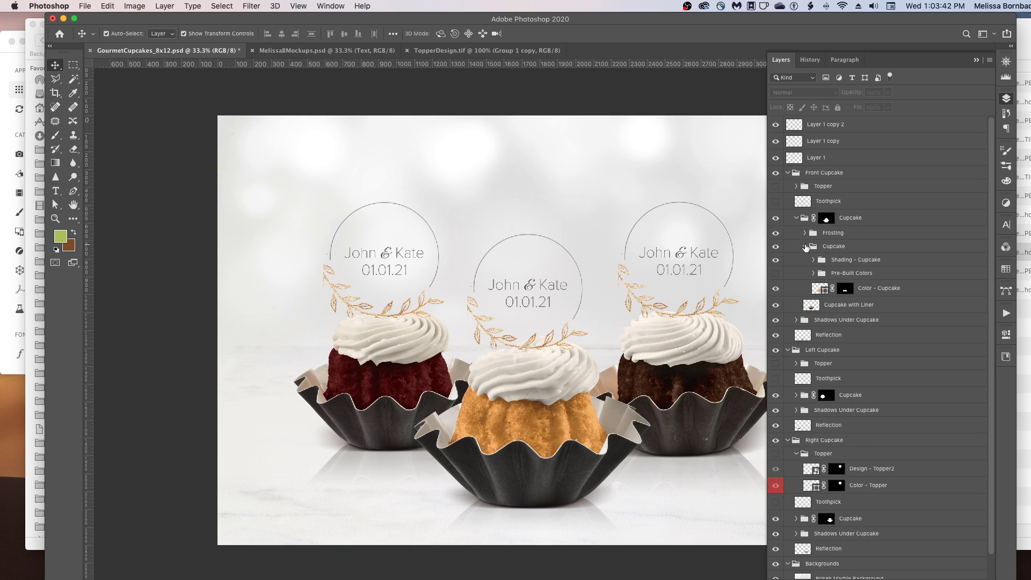
click(805, 246)
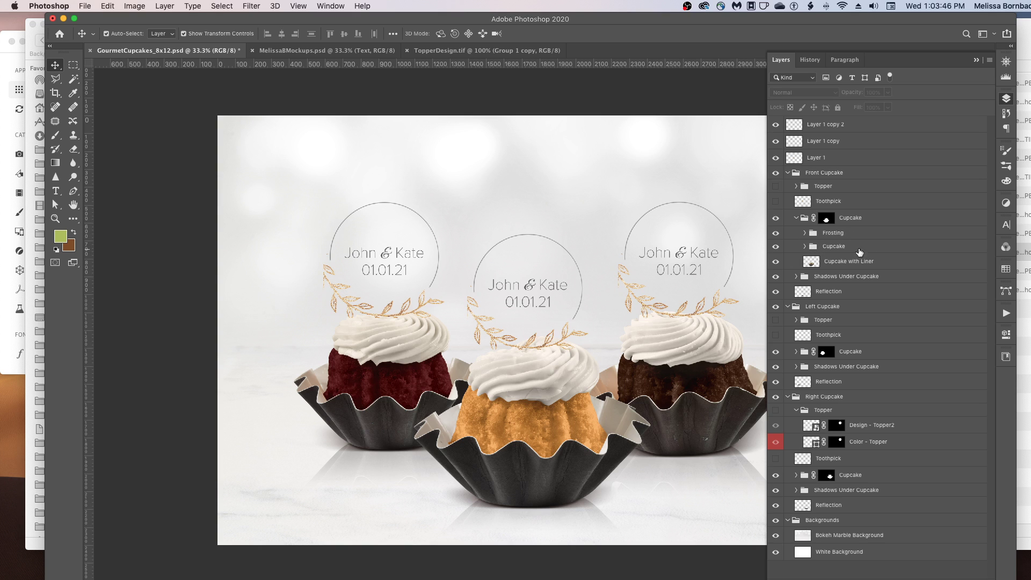
click(806, 233)
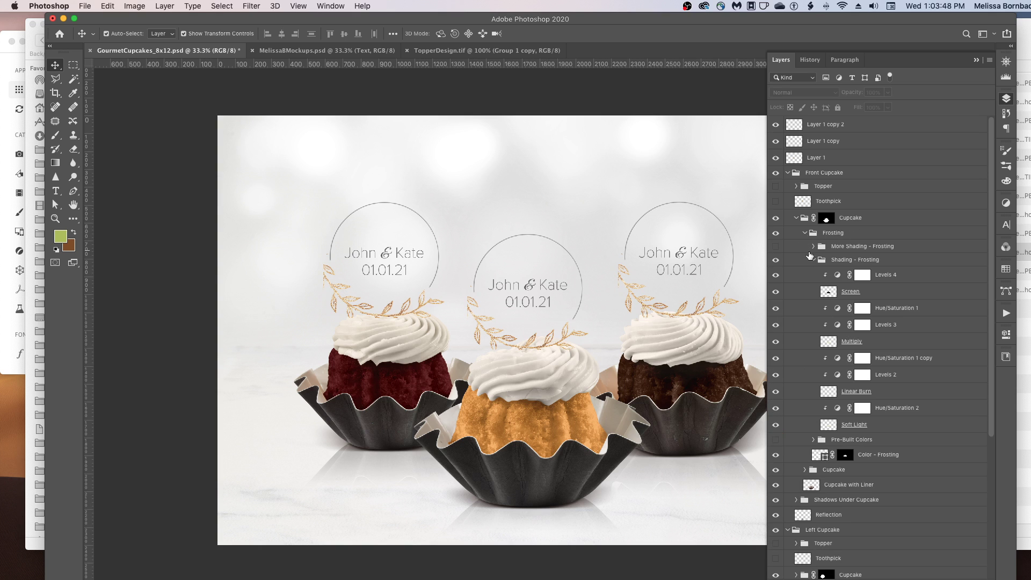
click(813, 260)
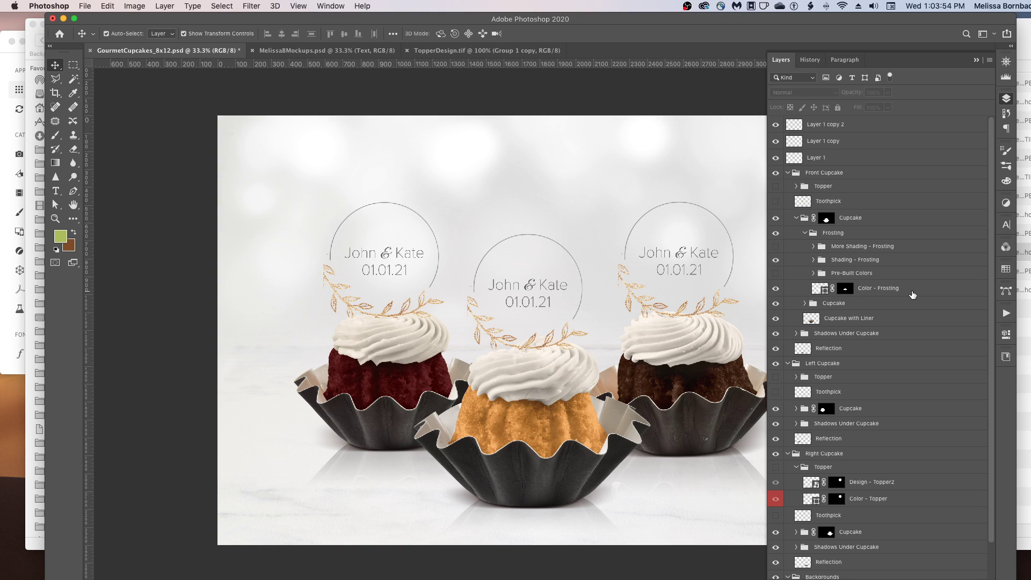
Step: Change the front cupcake's Color - Frosting fill to blue 6aa3ea, copying the hex code before applying the colour
double_click(824, 291)
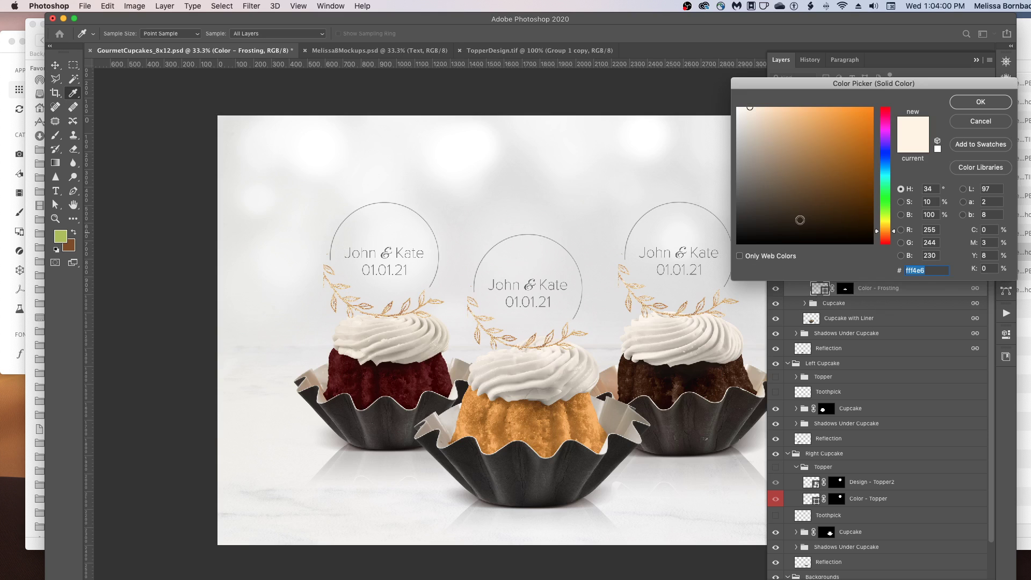
click(885, 158)
click(883, 165)
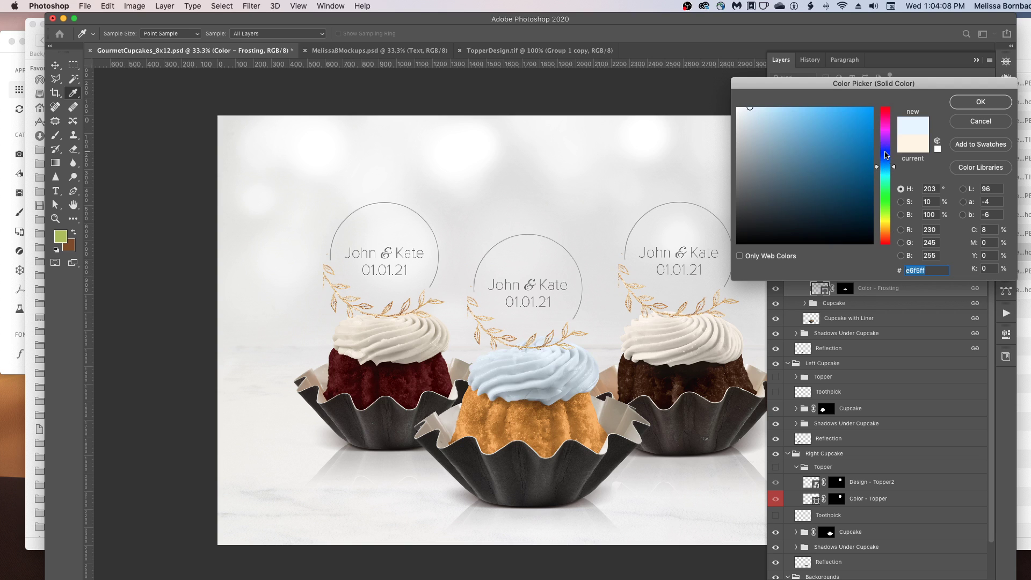
click(885, 152)
click(887, 163)
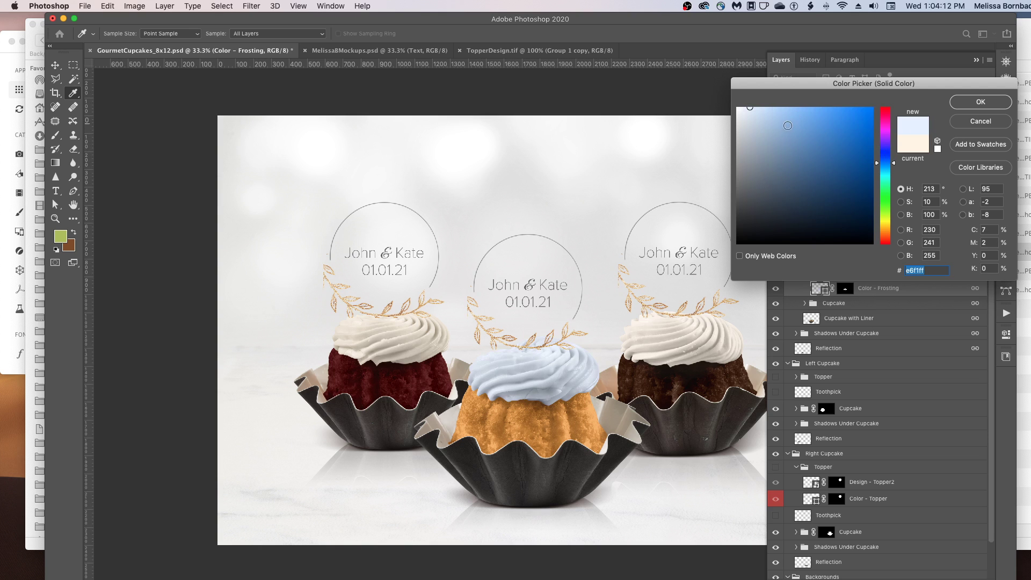
mouse_move(806, 142)
mouse_down()
mouse_move(832, 131)
mouse_move(811, 118)
mouse_up()
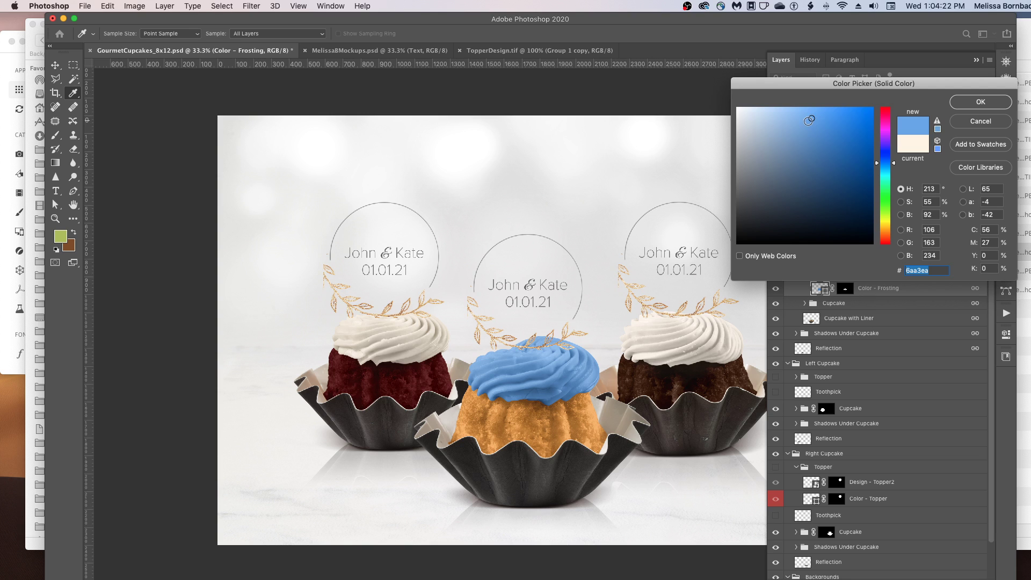
click(936, 274)
mouse_move(910, 270)
mouse_down()
mouse_move(932, 270)
mouse_move(896, 268)
mouse_up()
key(super+c)
click(981, 102)
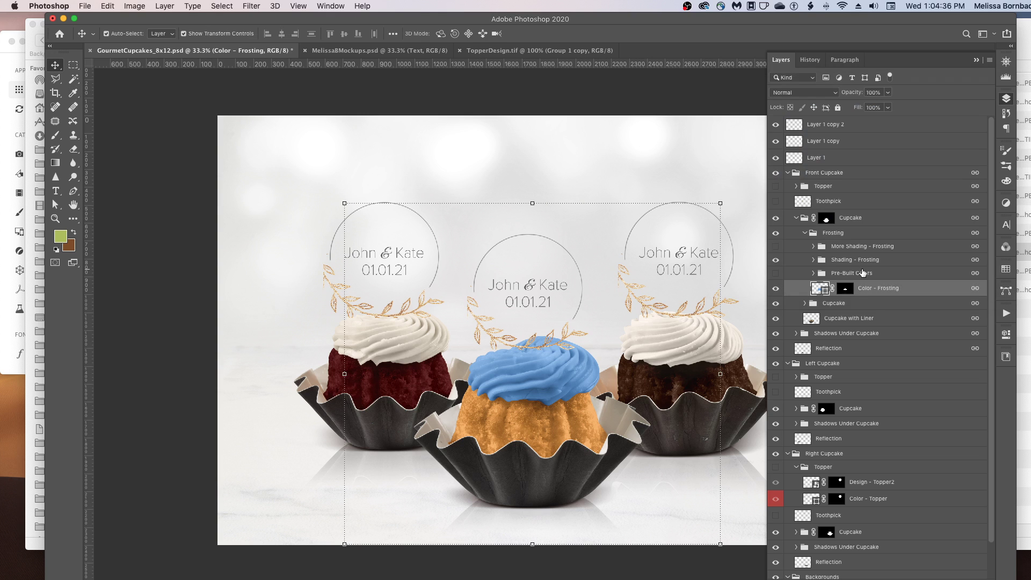
scroll(877, 411, down, 3)
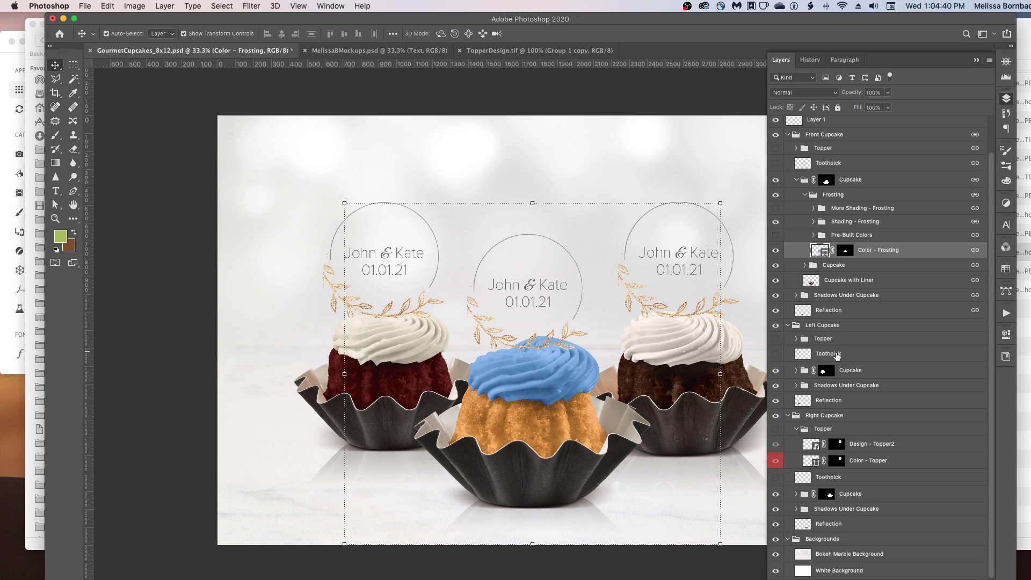
Step: In the Left Cupcake group, open the Cupcake and Frosting subgroups and change the Color - Frosting fill to blue 6aa3ea
click(796, 371)
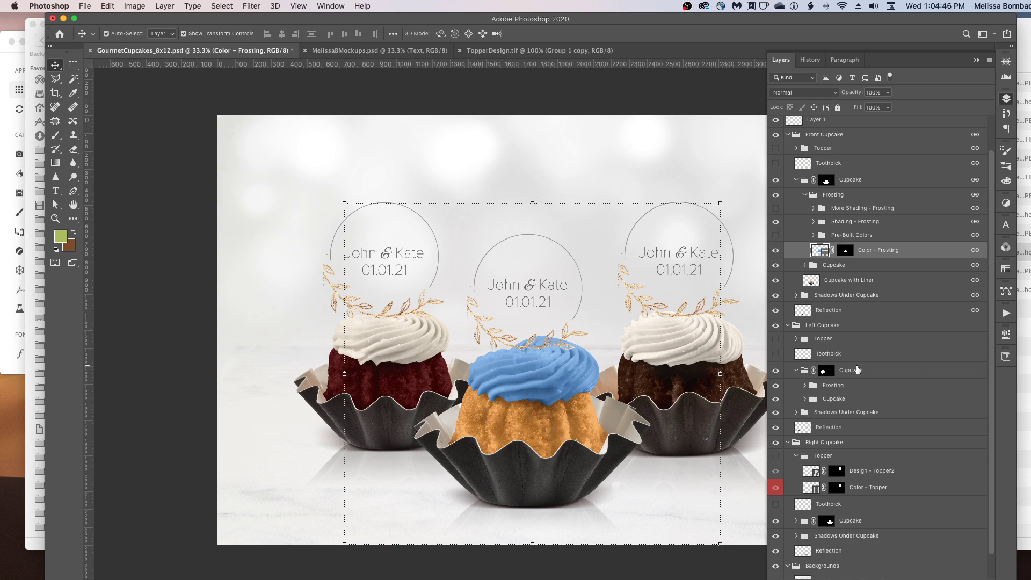
click(804, 386)
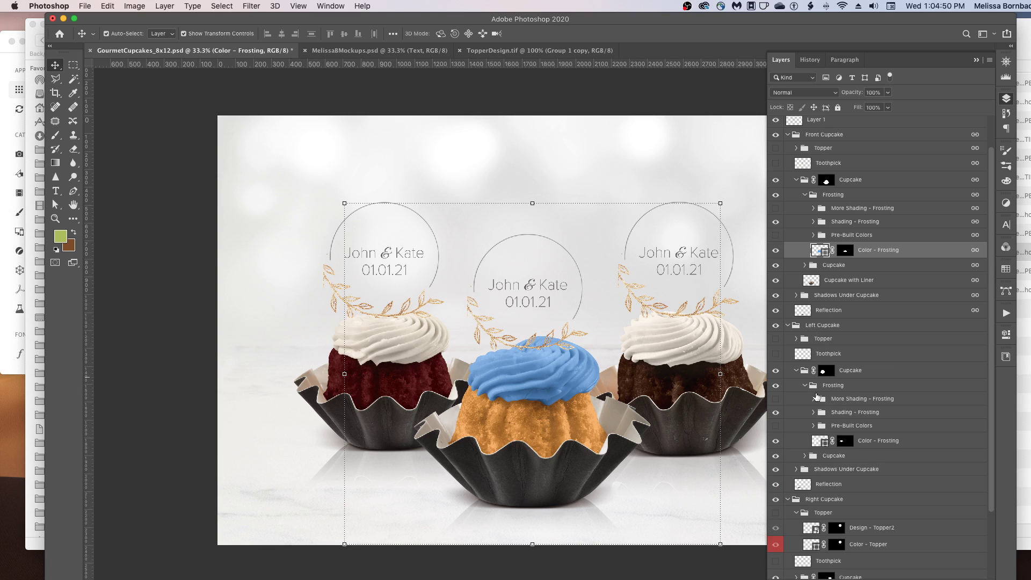
double_click(826, 445)
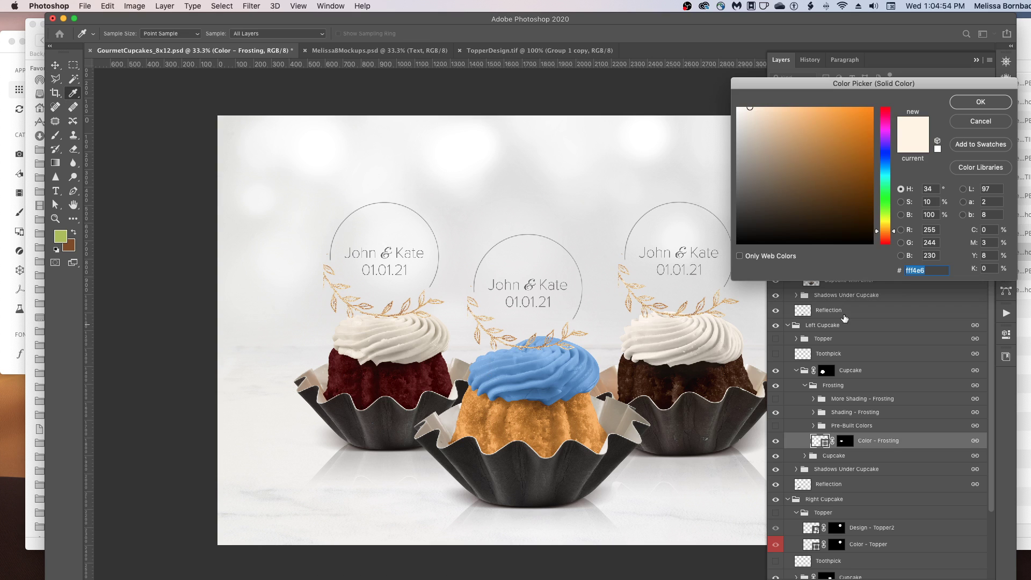
click(933, 271)
drag(932, 271, 903, 268)
key(super+v)
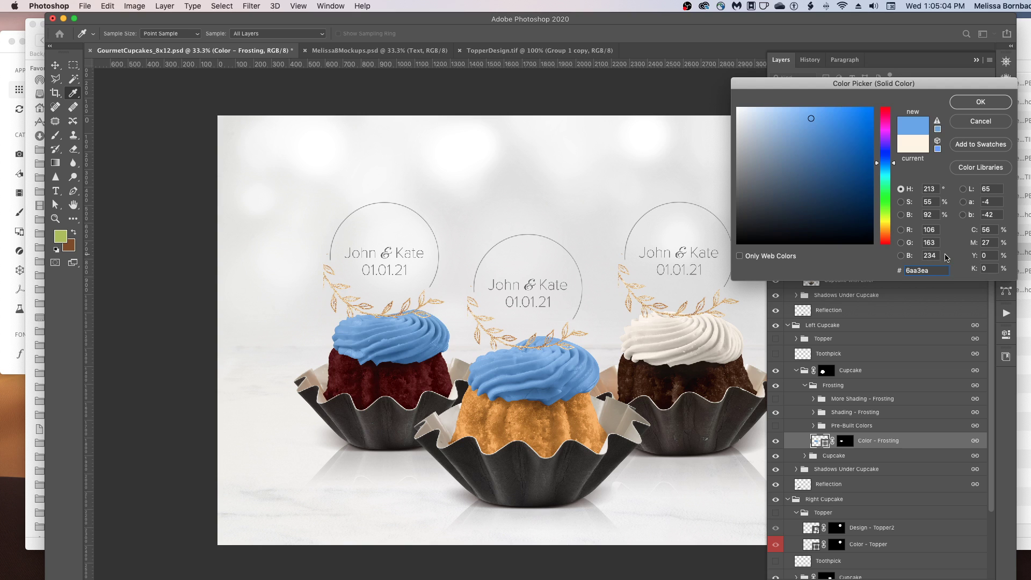
click(986, 102)
key(v)
Step: Collapse the Left Cupcake and Front Cupcake groups
click(788, 325)
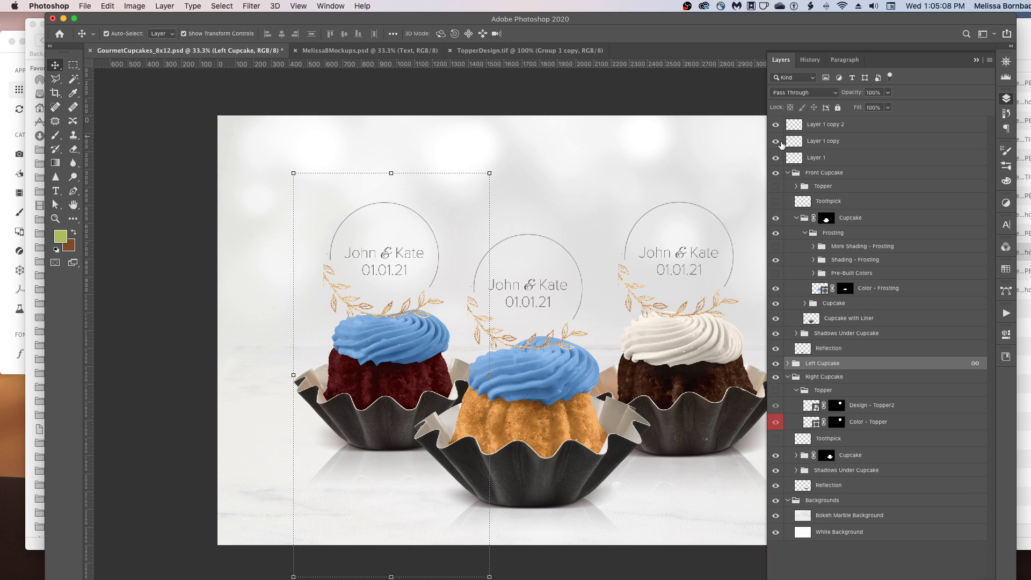
click(791, 174)
click(788, 172)
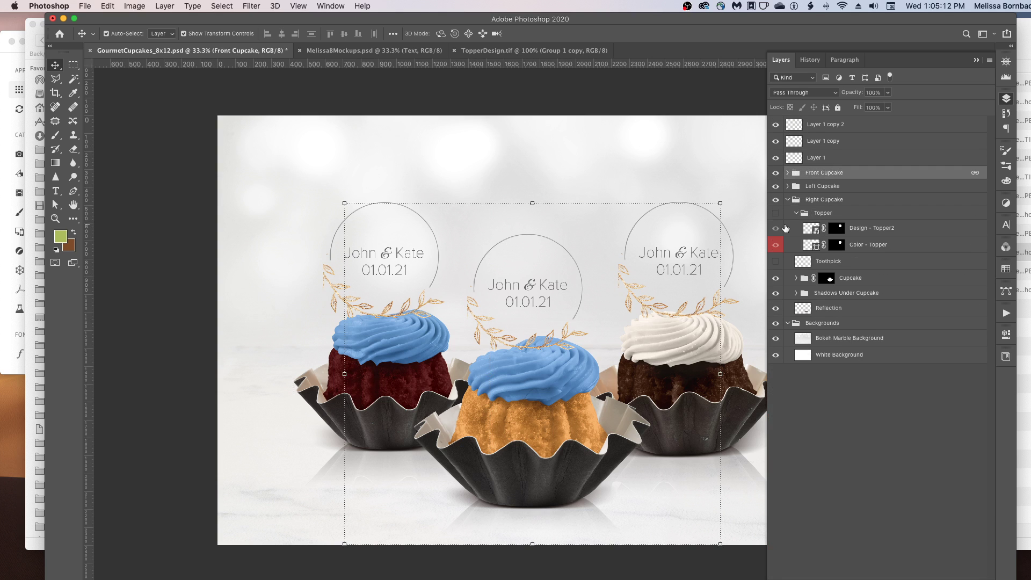
Step: Change the right cupcake's Color - Frosting fill to blue 6aa3ea and collapse its Frosting subgroup
click(797, 279)
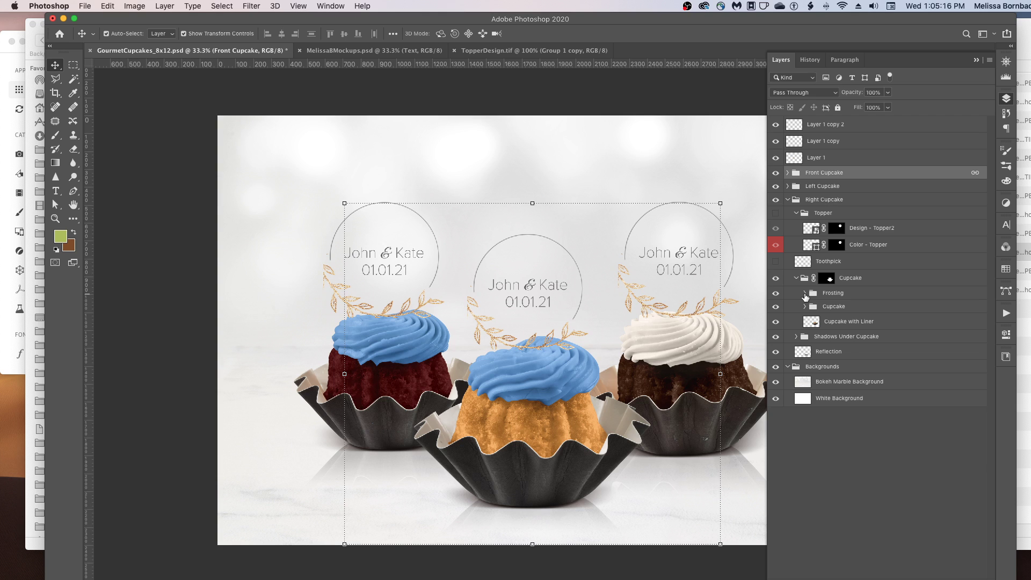
click(805, 294)
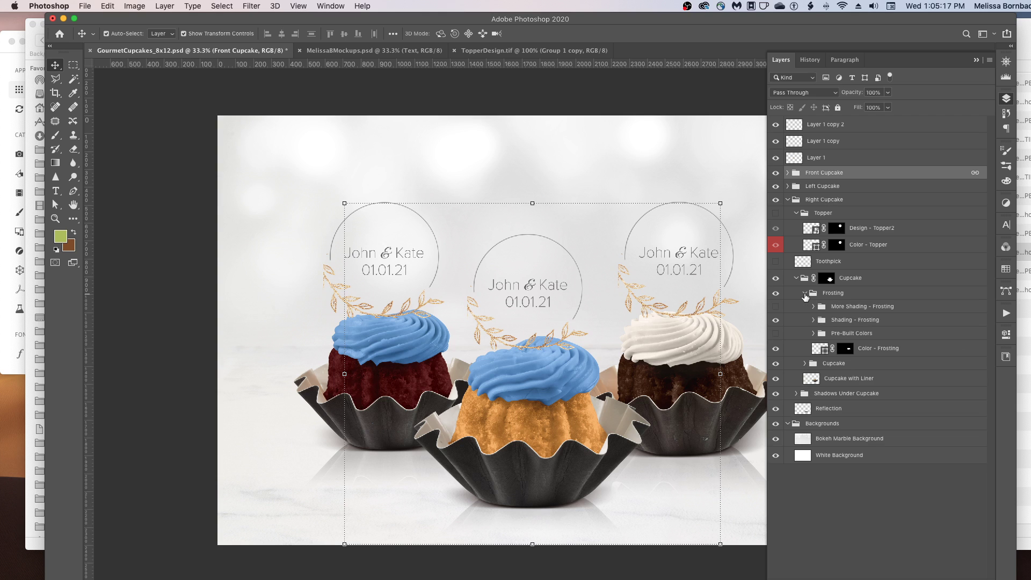
double_click(821, 349)
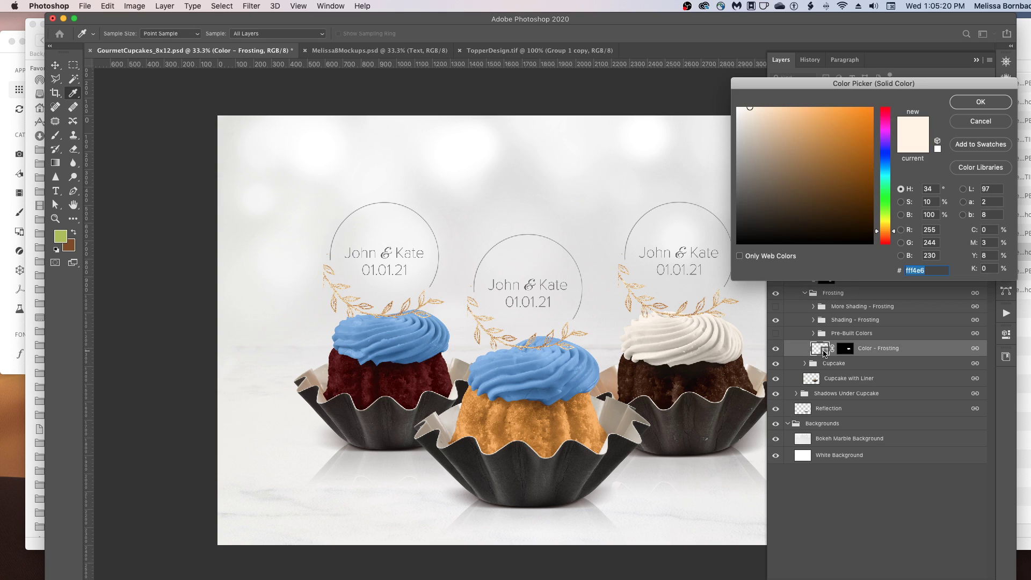
click(929, 270)
drag(930, 270, 897, 270)
key(super+v)
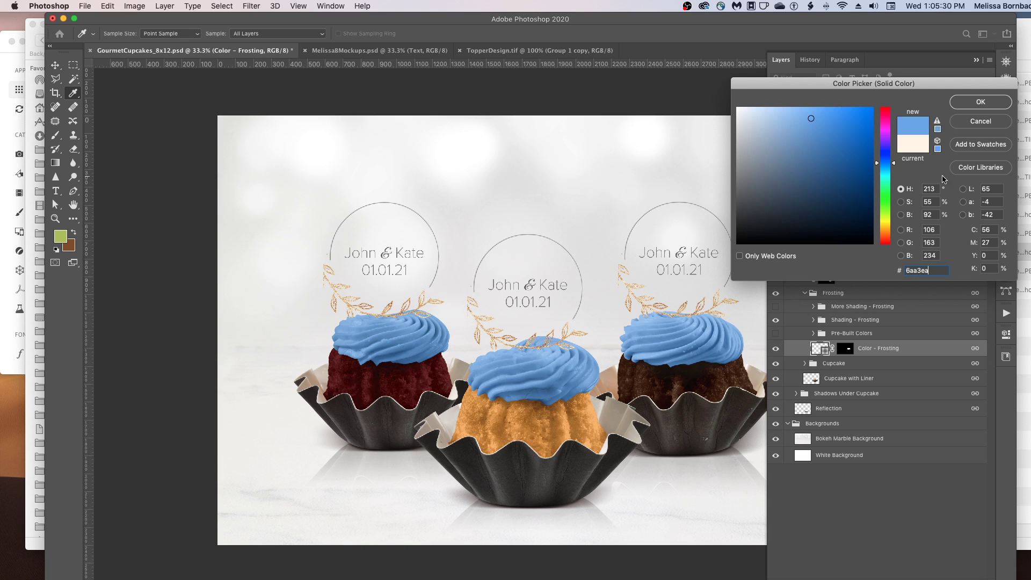
click(969, 103)
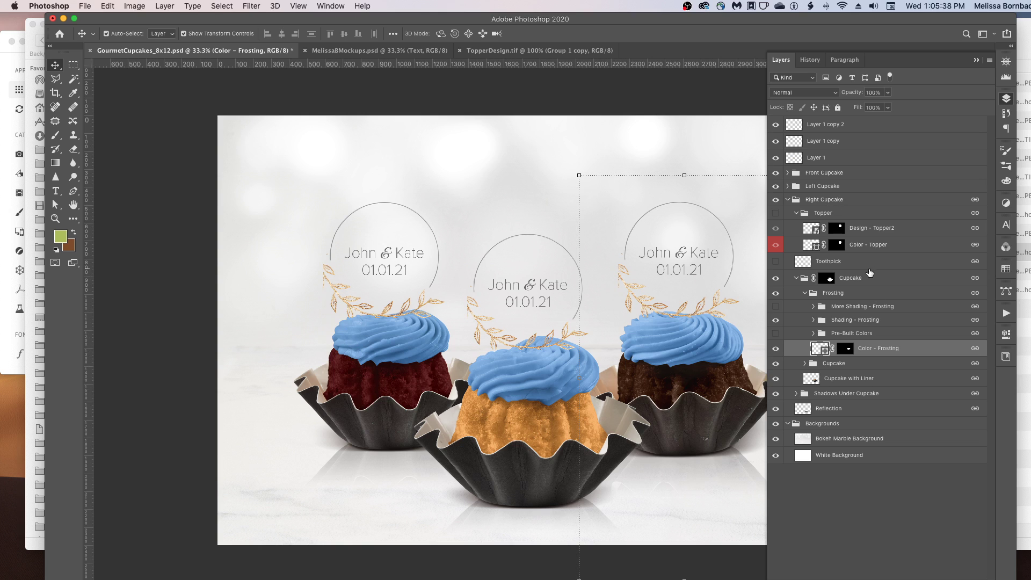
click(805, 293)
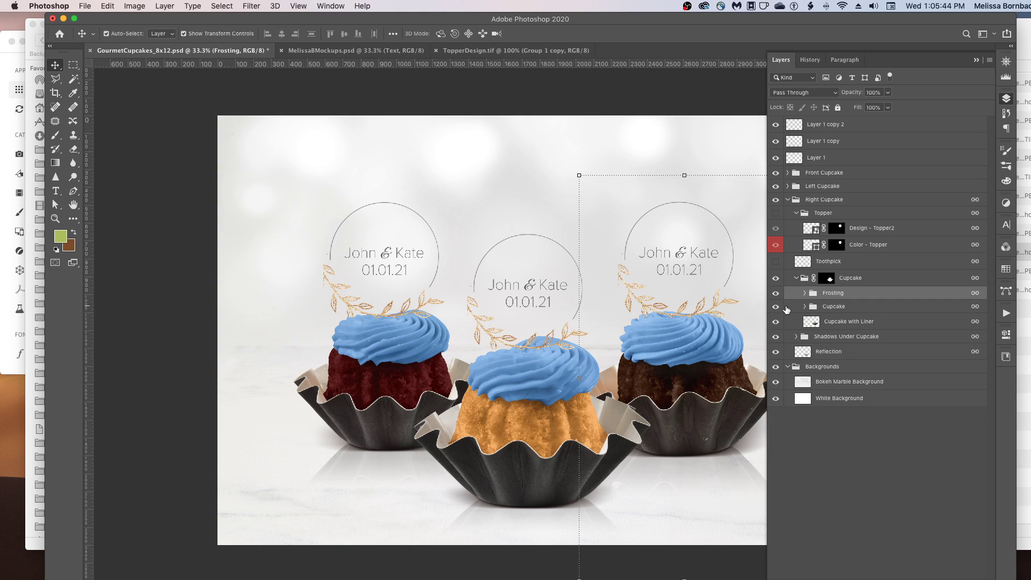
Step: Expand the right cupcake's nested Cupcake subgroup and try orange d55416 on its Color - Cupcake fill, cancelling the change
click(805, 307)
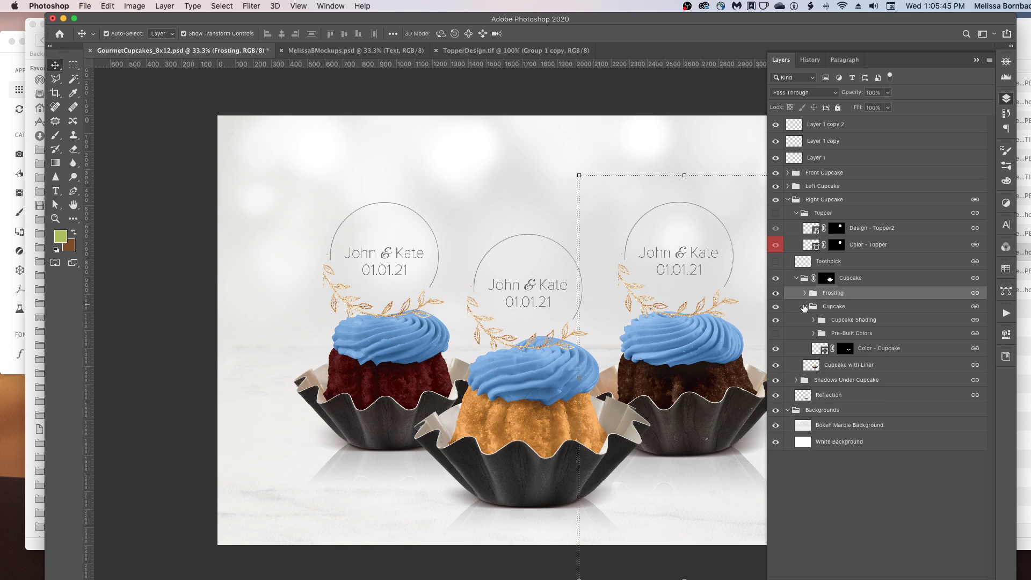
double_click(820, 348)
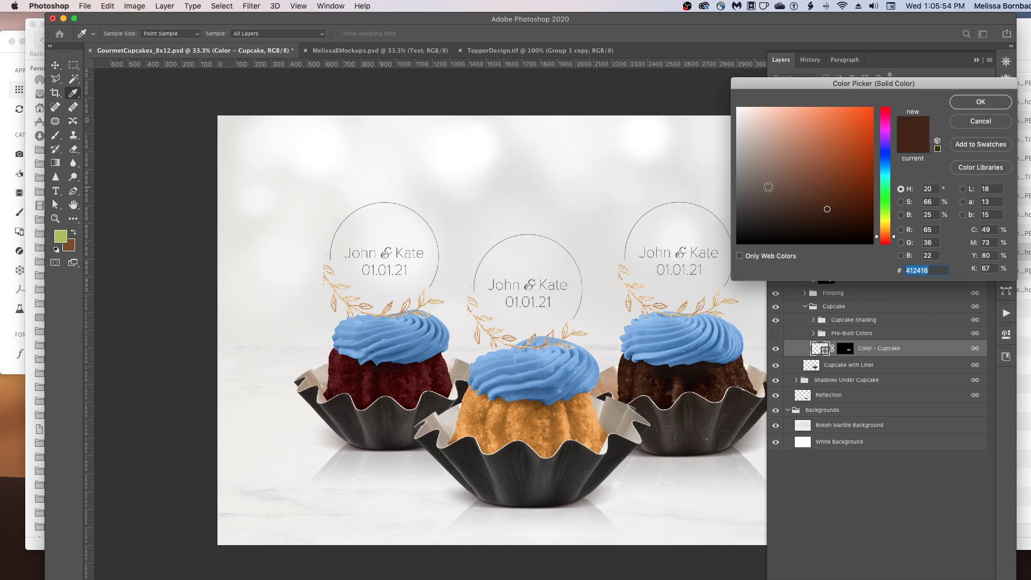
click(828, 136)
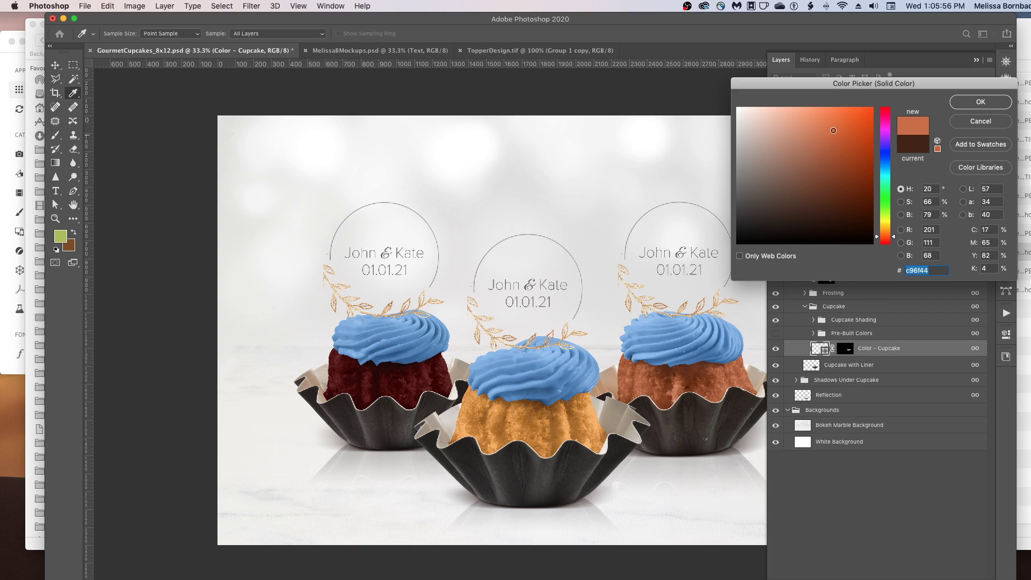
mouse_move(834, 130)
mouse_down()
mouse_move(861, 155)
mouse_move(859, 130)
mouse_up()
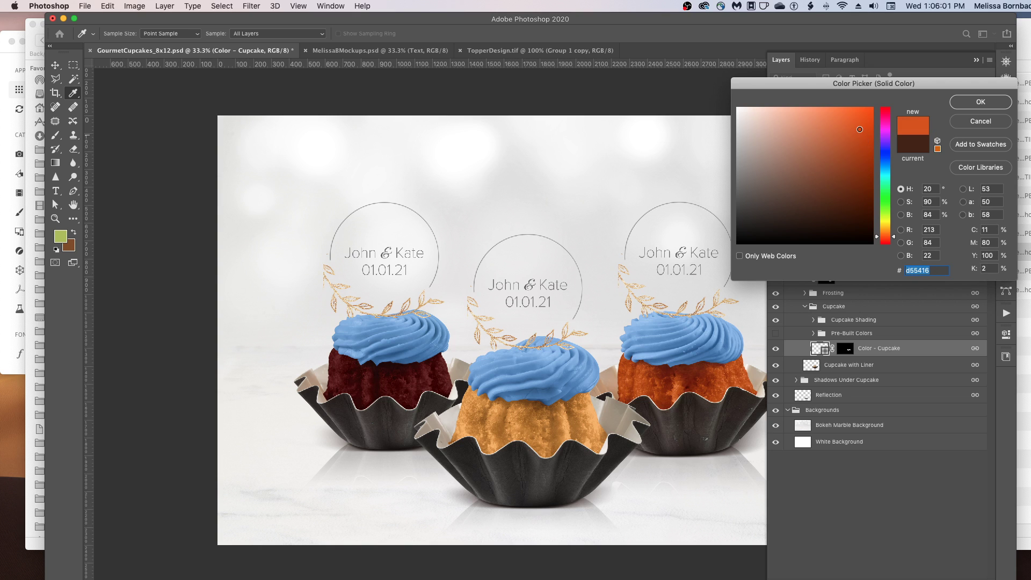
click(959, 123)
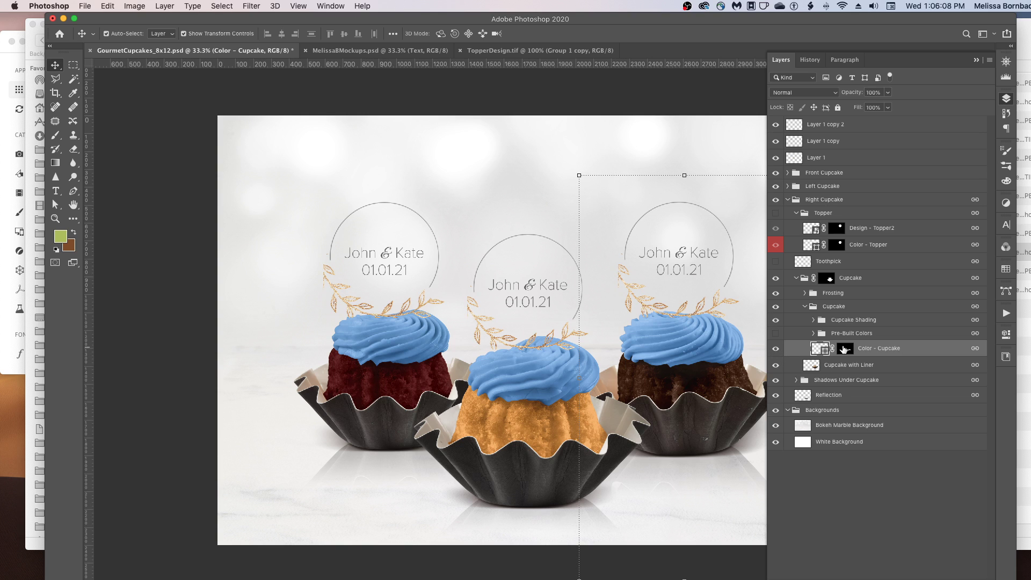
Step: Hide the right cupcake's Color - Cupcake layer and use Pre-Built Colors instead, trying Gold and Red Raspberry but leaving Chocolate on top
click(776, 349)
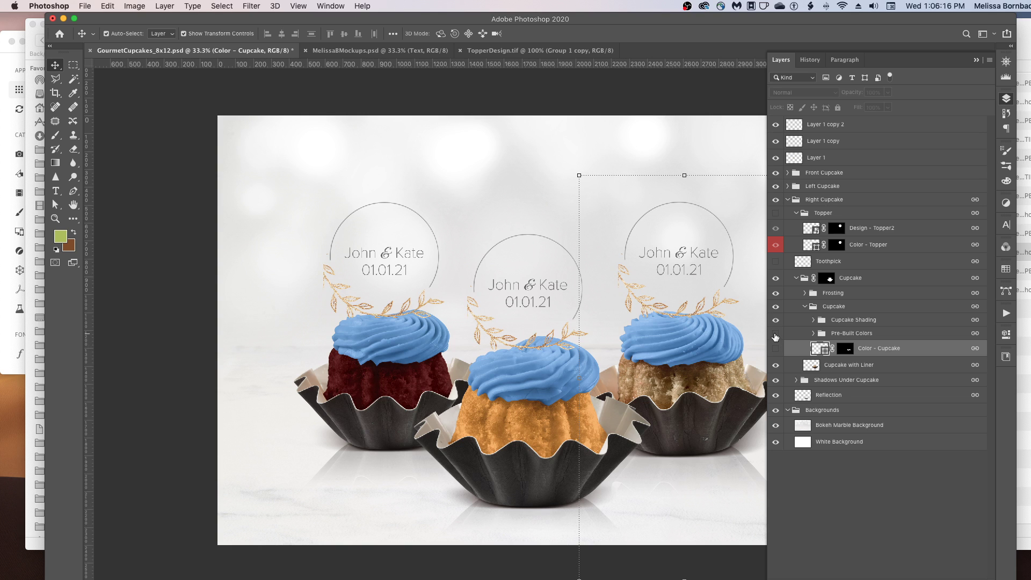
click(775, 334)
click(776, 333)
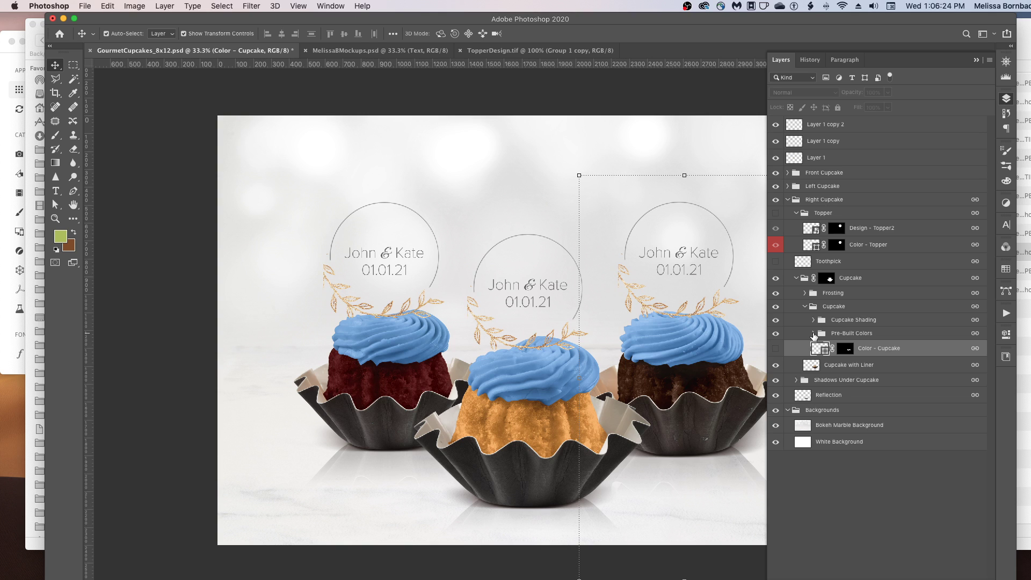
click(814, 334)
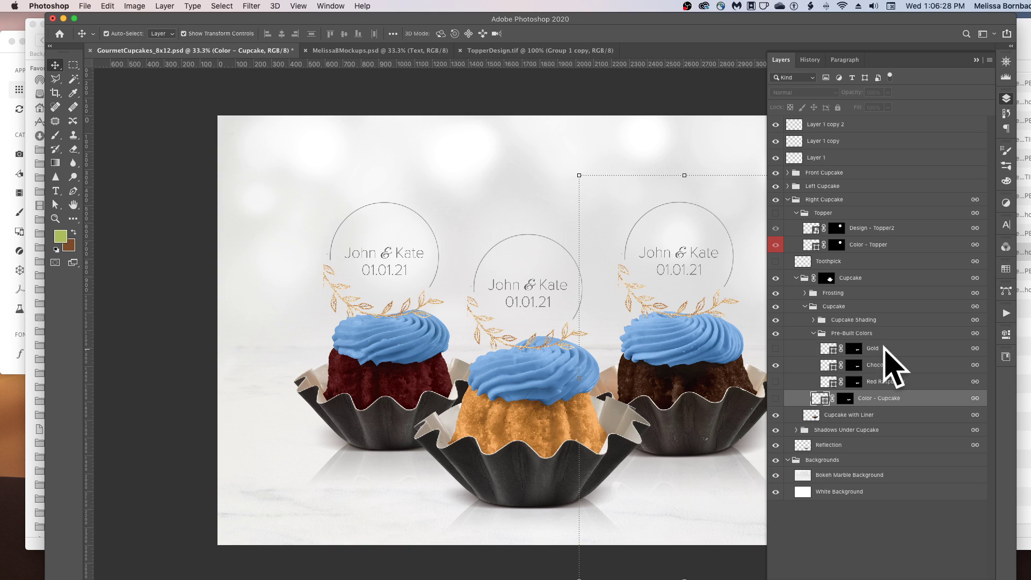
click(776, 350)
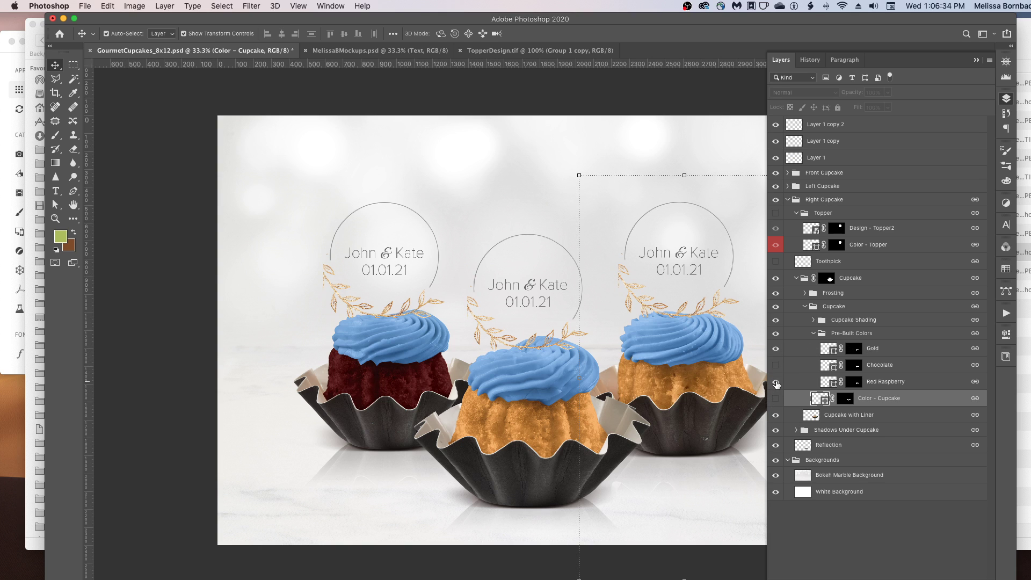
click(776, 350)
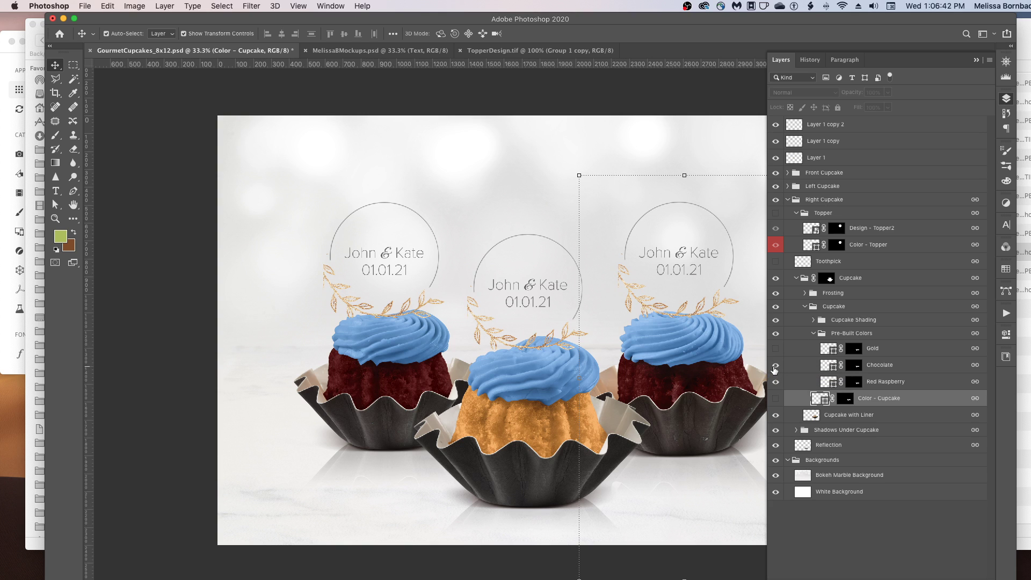
click(776, 349)
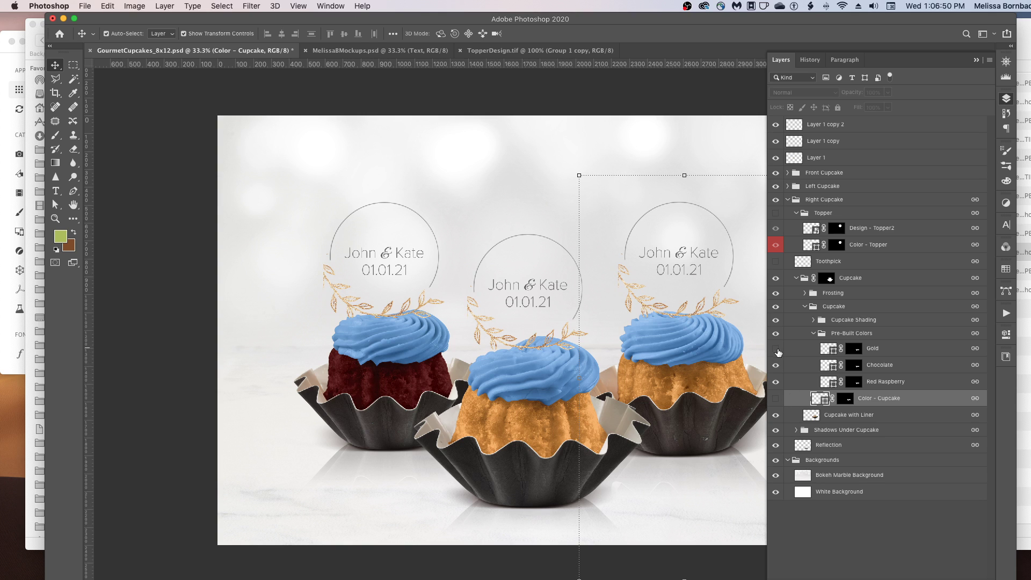
Step: Collapse the right cupcake's Pre-Built Colors and nested Cupcake subgroups, along with the Right Cupcake and Backgrounds groups
click(814, 333)
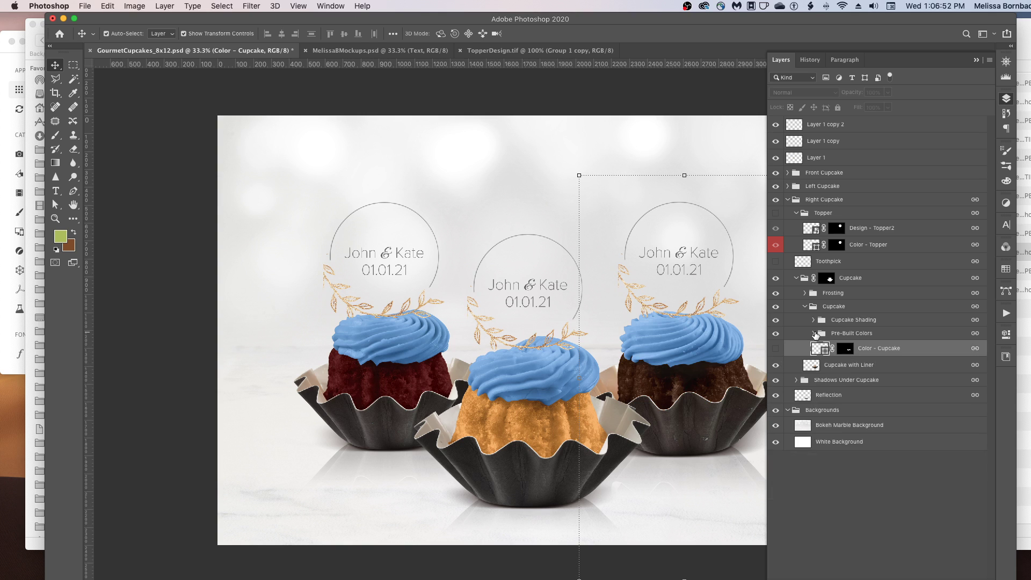
click(805, 307)
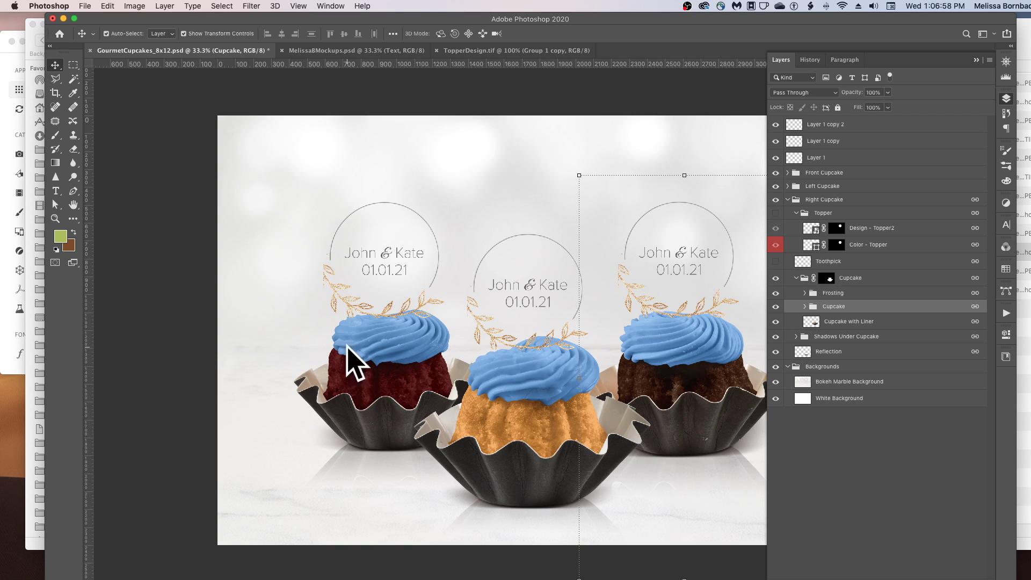
click(788, 200)
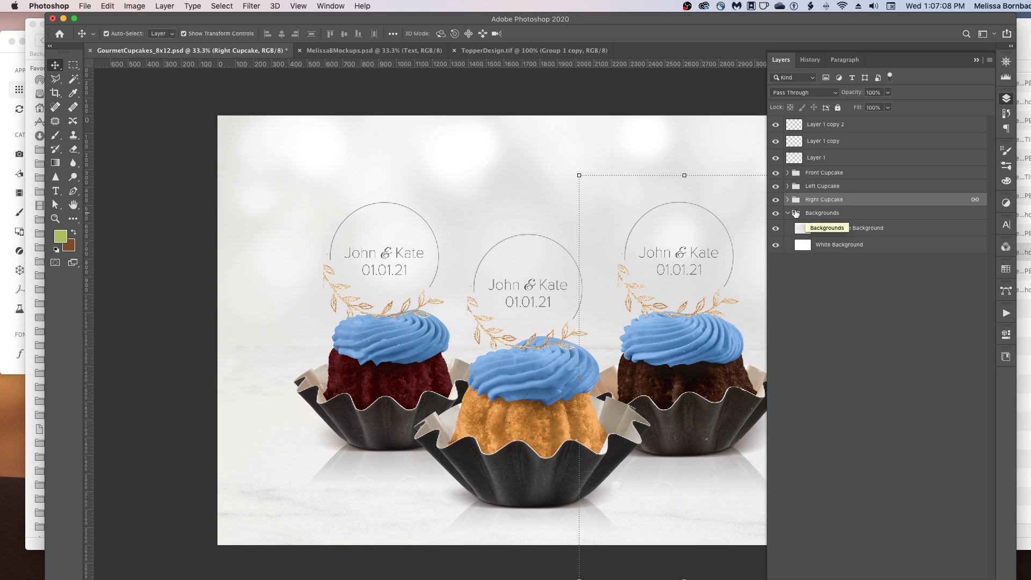
click(788, 213)
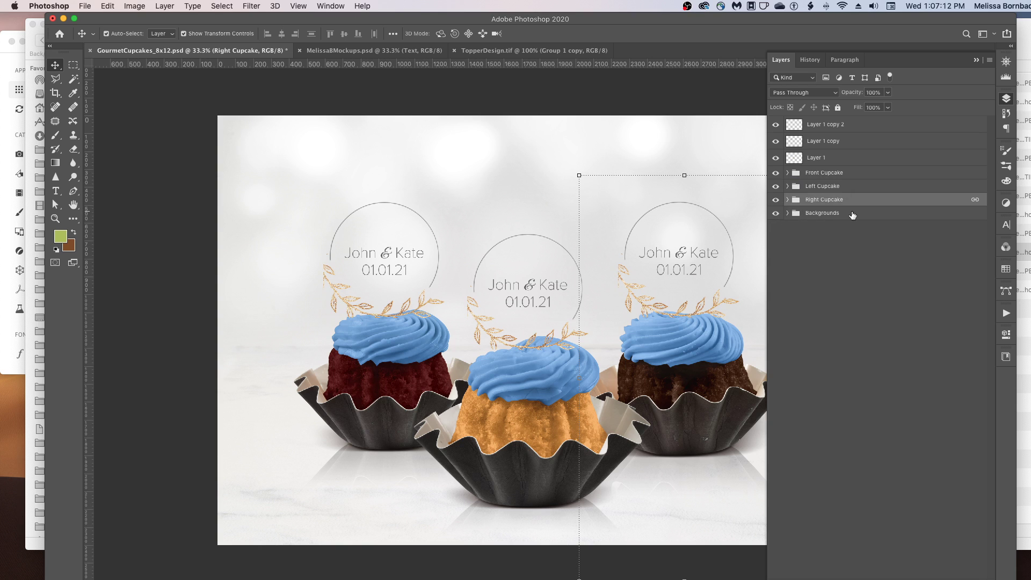
Step: In the Backgrounds group, preview the mockup with the Bokeh Marble and White Background layers toggled, leaving both shown and the group collapsed
click(788, 213)
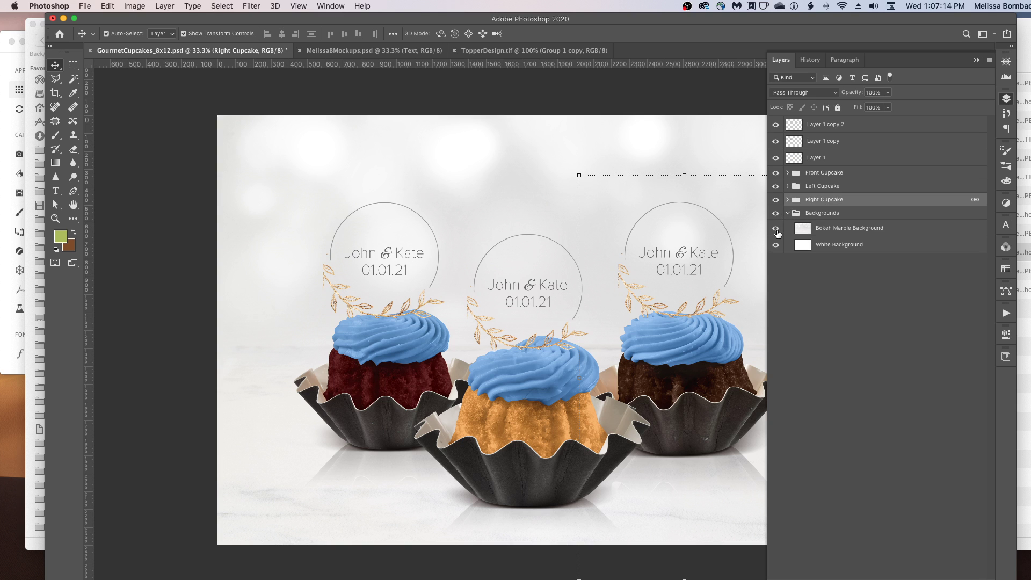
click(776, 229)
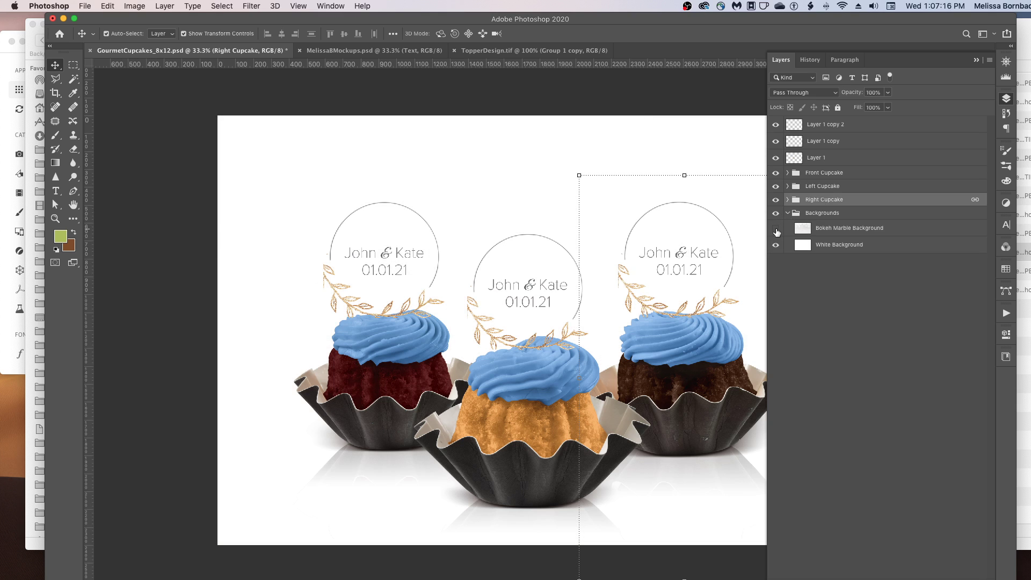
click(776, 229)
click(776, 244)
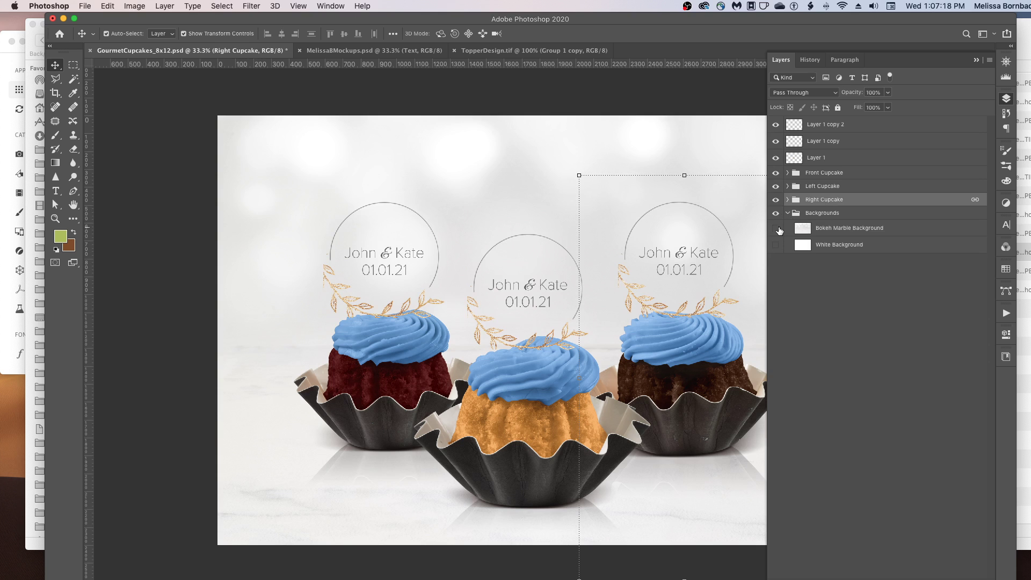
click(775, 229)
click(776, 245)
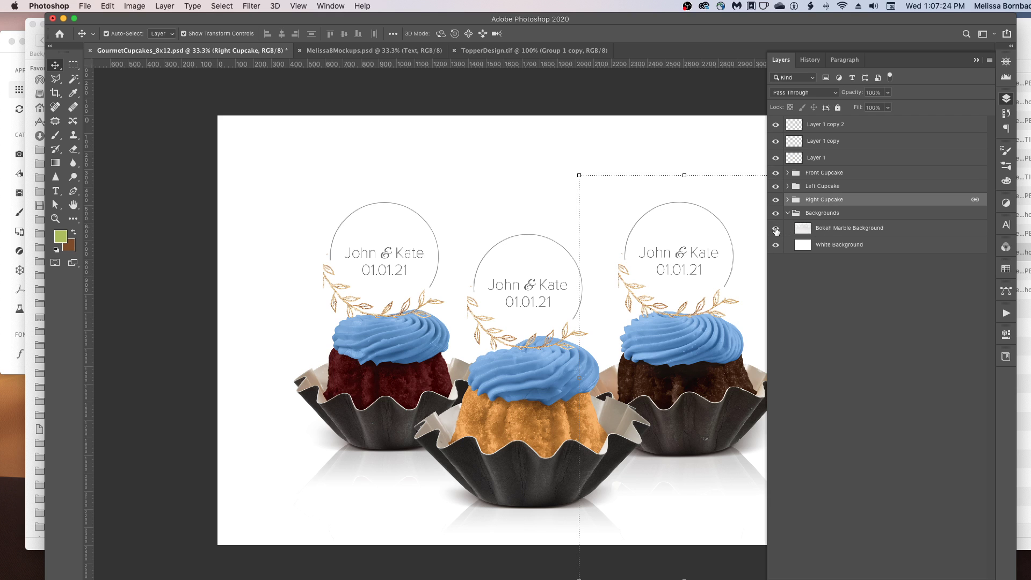
click(776, 229)
click(788, 214)
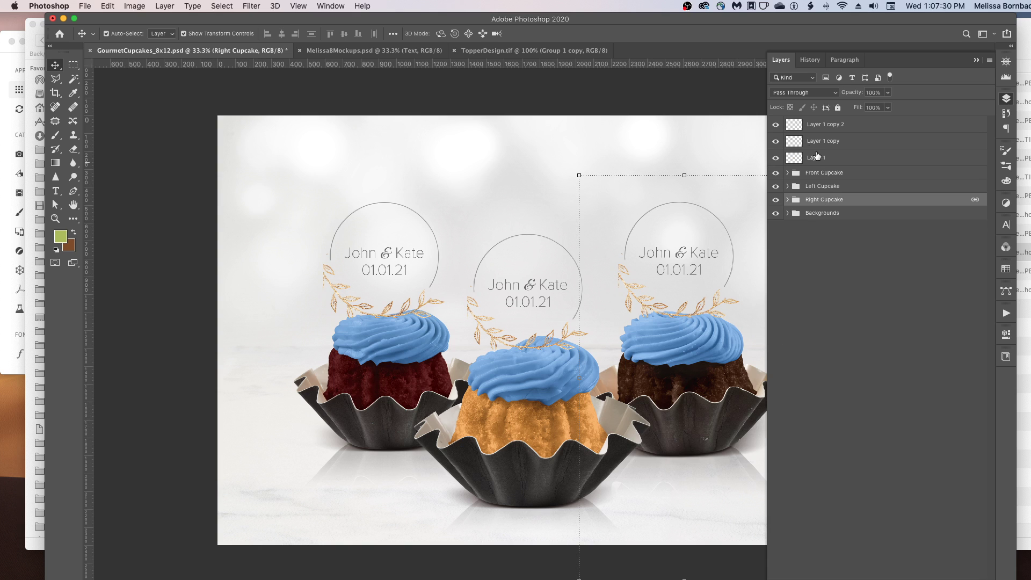
Step: Expand the Front Cupcake group's Shadows Under Cupcake subgroup, select the Cast Shadow layer and examine its opacity control
click(787, 173)
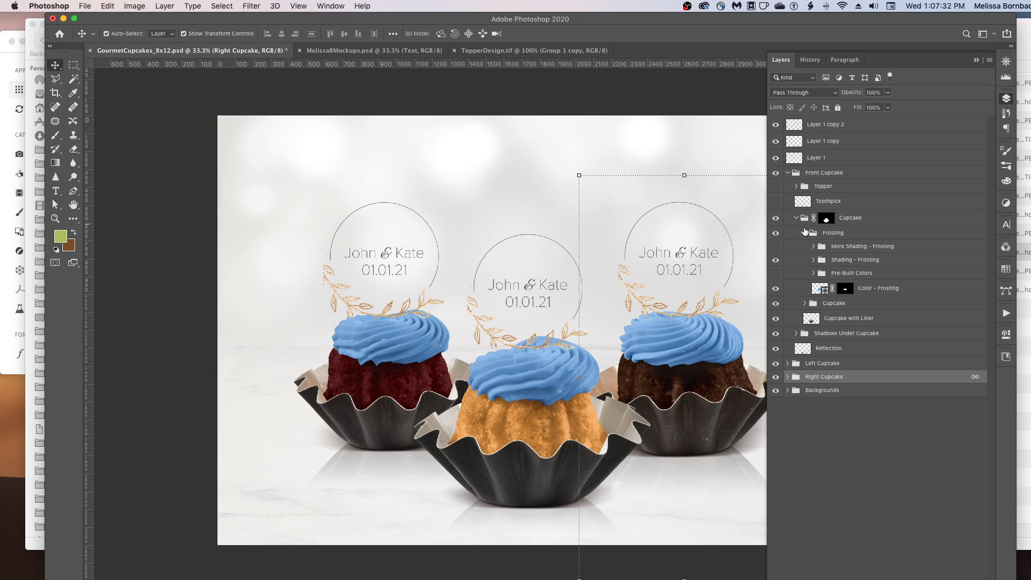
click(796, 333)
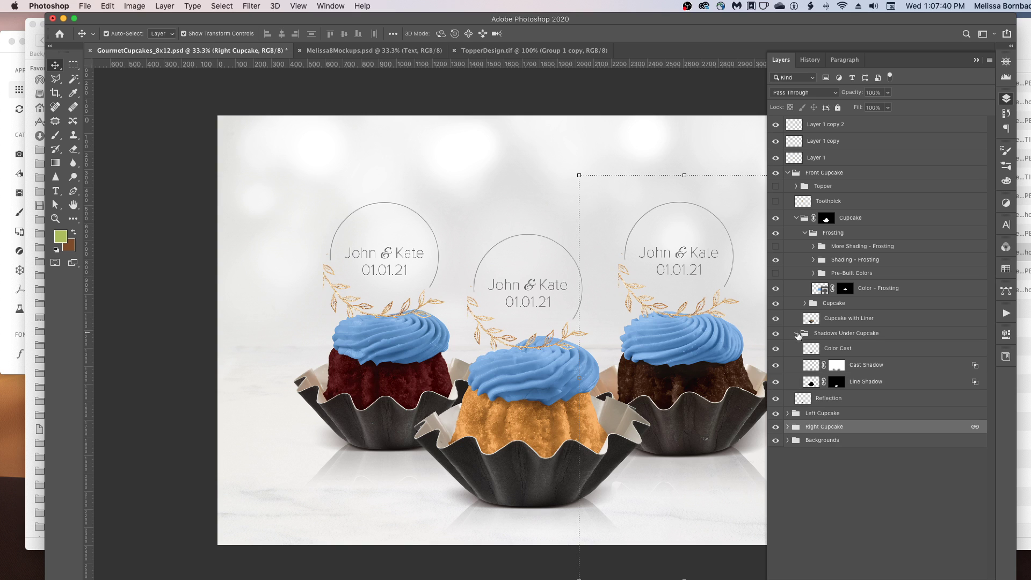
click(868, 365)
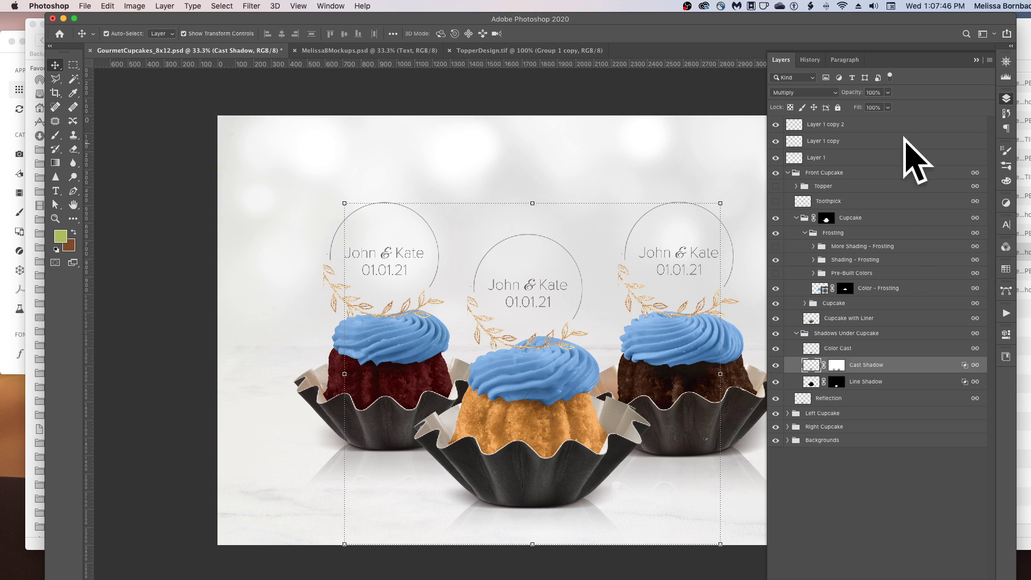
drag(888, 92, 904, 107)
Step: Collapse the front cupcake's Shadows Under Cupcake and Cupcake subgroups along with the Front Cupcake group
click(795, 332)
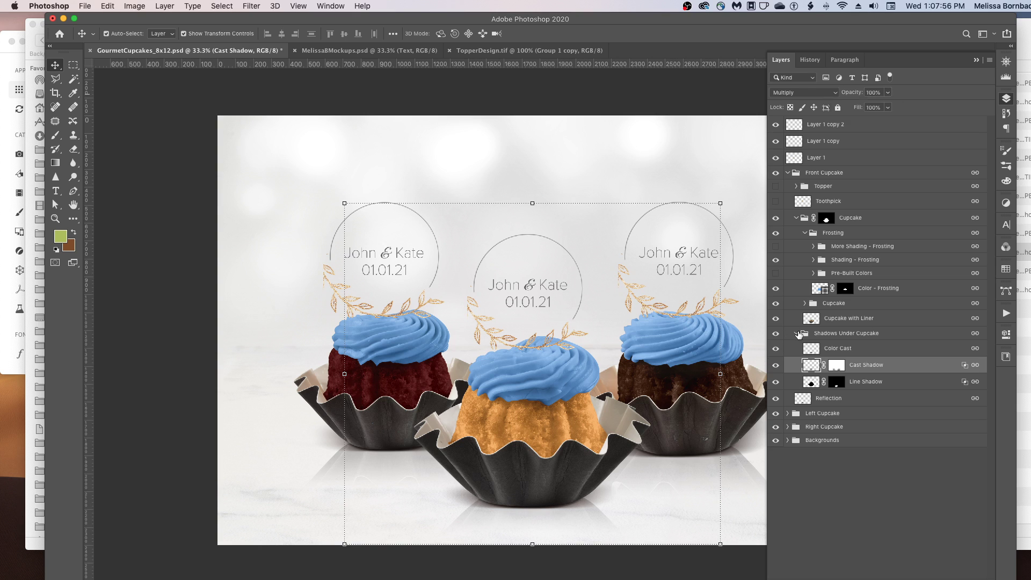
click(794, 333)
click(796, 218)
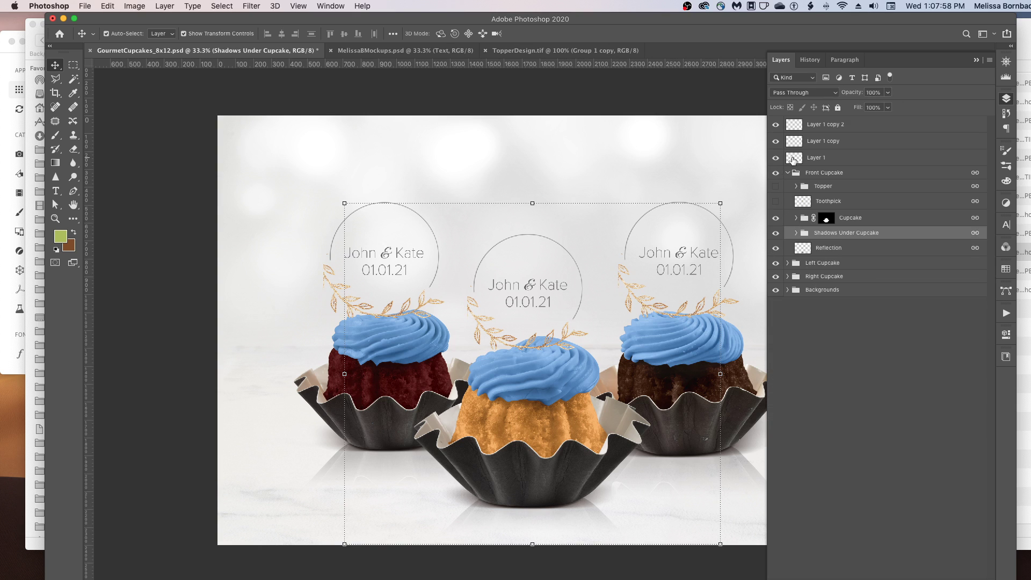
click(788, 172)
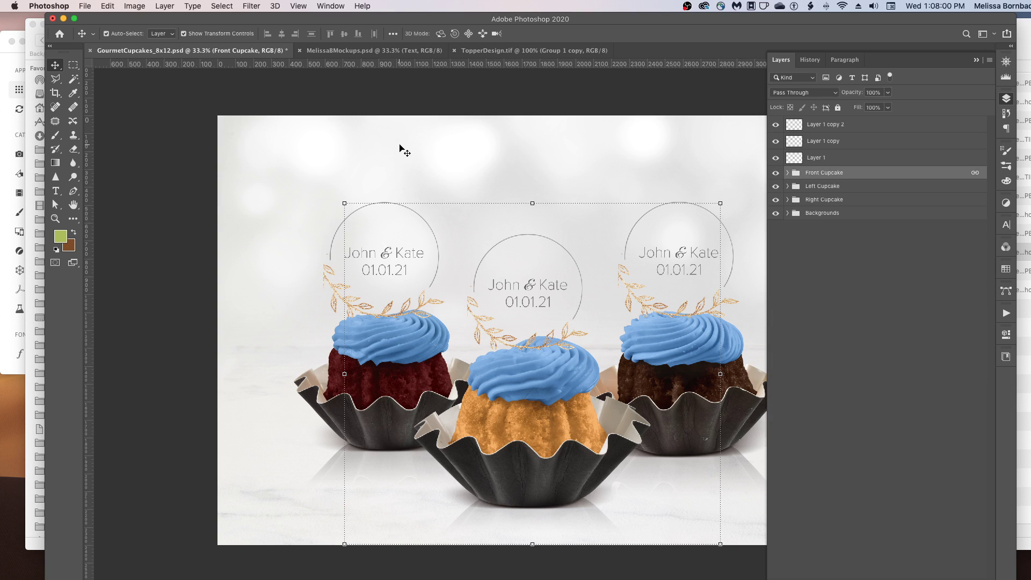
Step: Examine the file formats offered for saving the mockup under a new name, including JPEG, and cancel the save
click(88, 6)
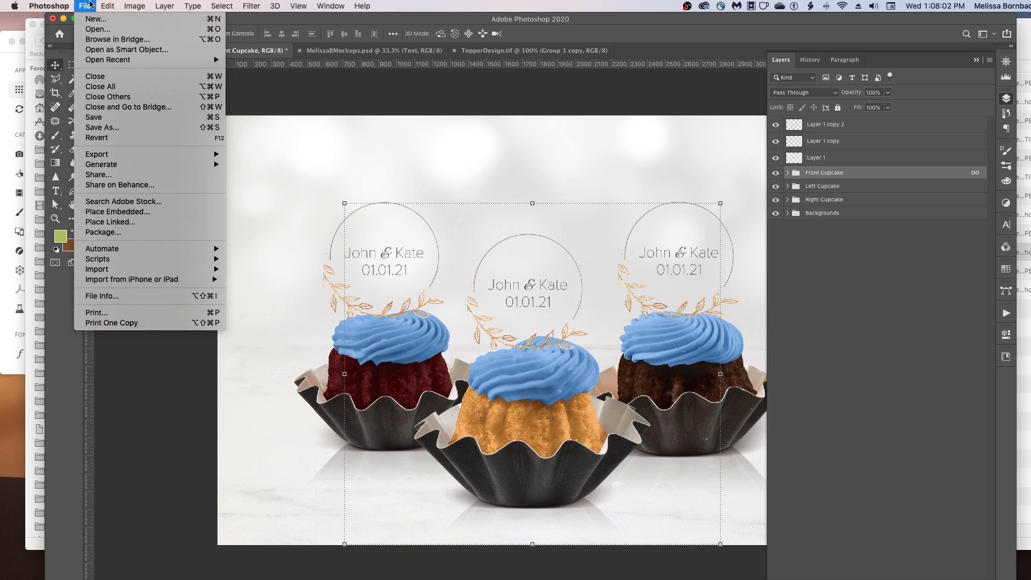
click(102, 128)
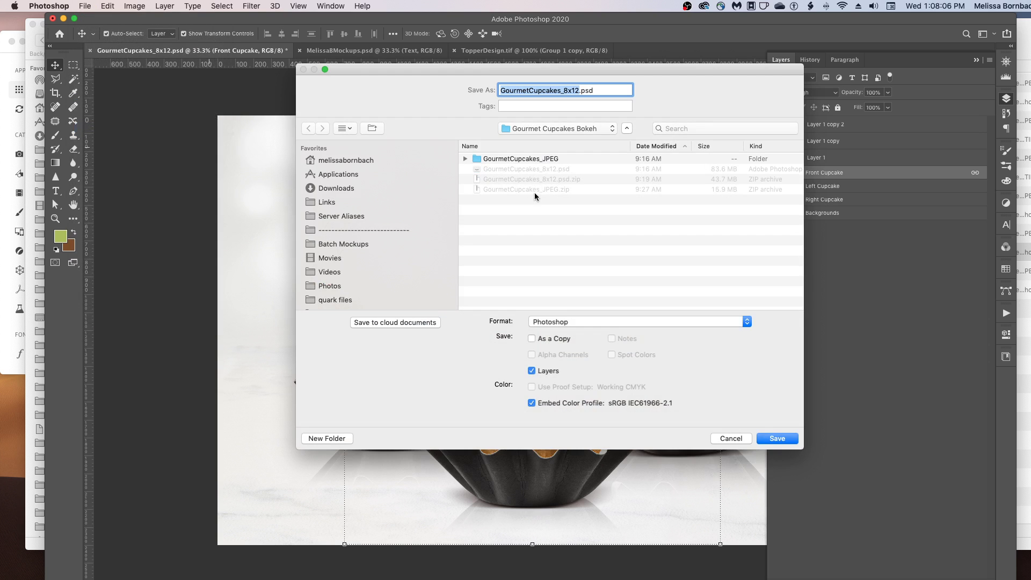
click(555, 323)
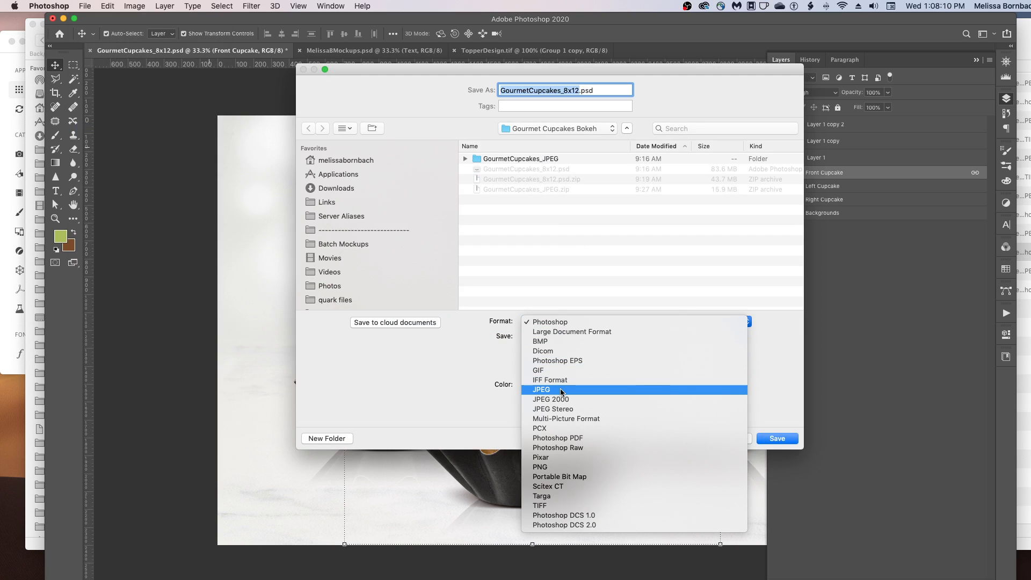
click(582, 302)
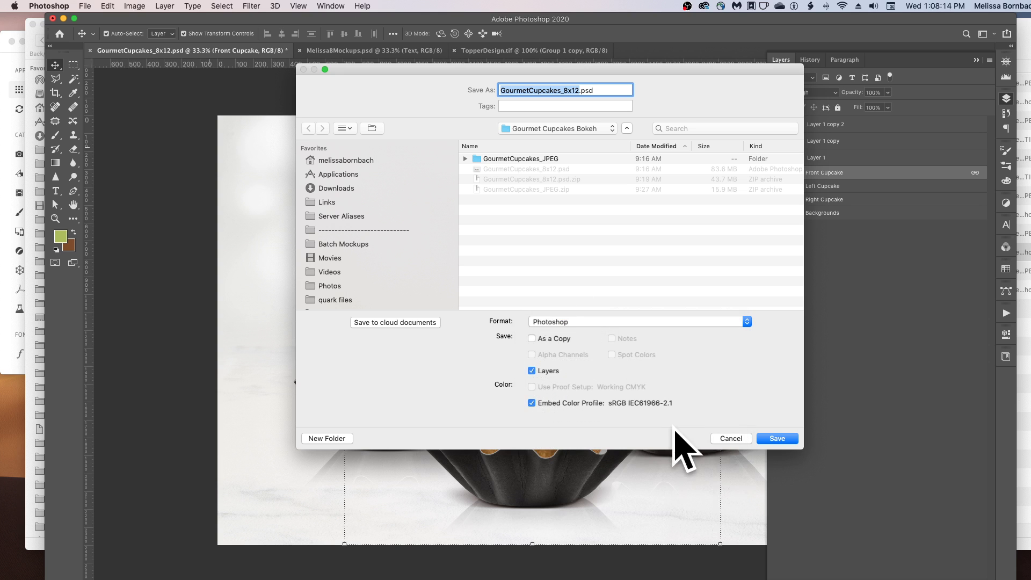
click(730, 439)
Step: Try to save the layered mockup as a separate Photoshop file, starting to edit the name GourmetCupcakes_8x12.psd
click(85, 6)
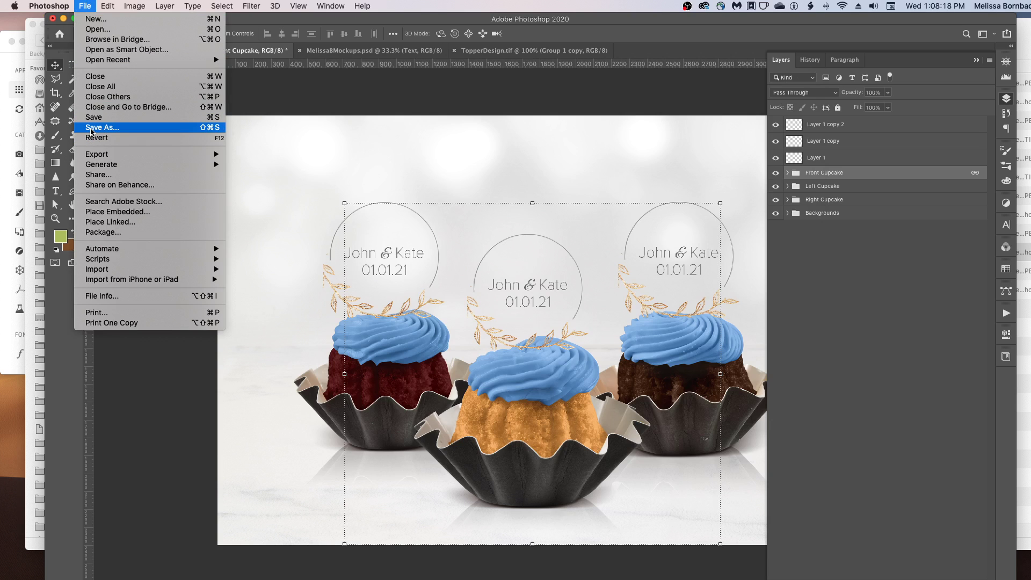
click(225, 175)
key(super+shift+s)
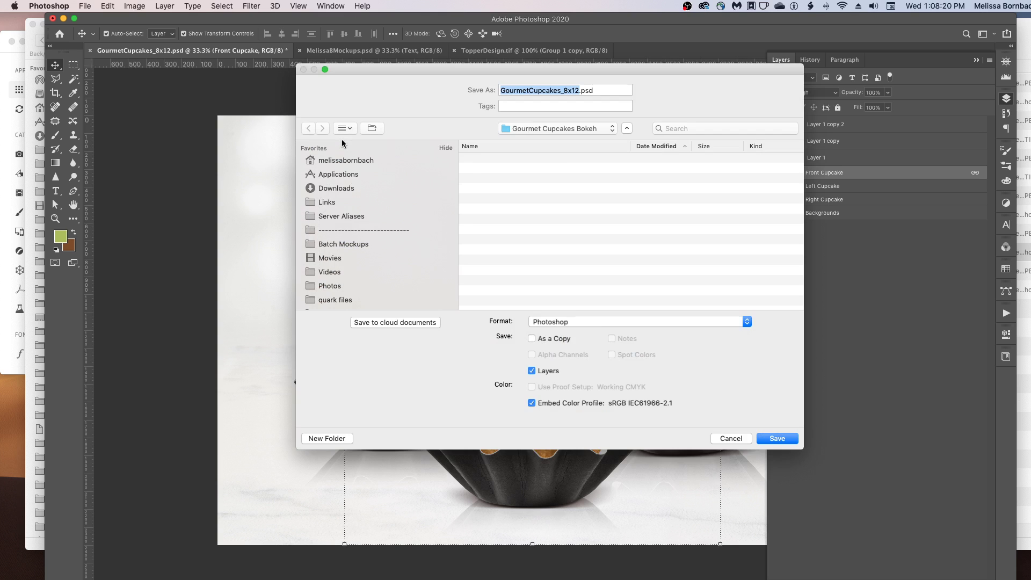
click(579, 90)
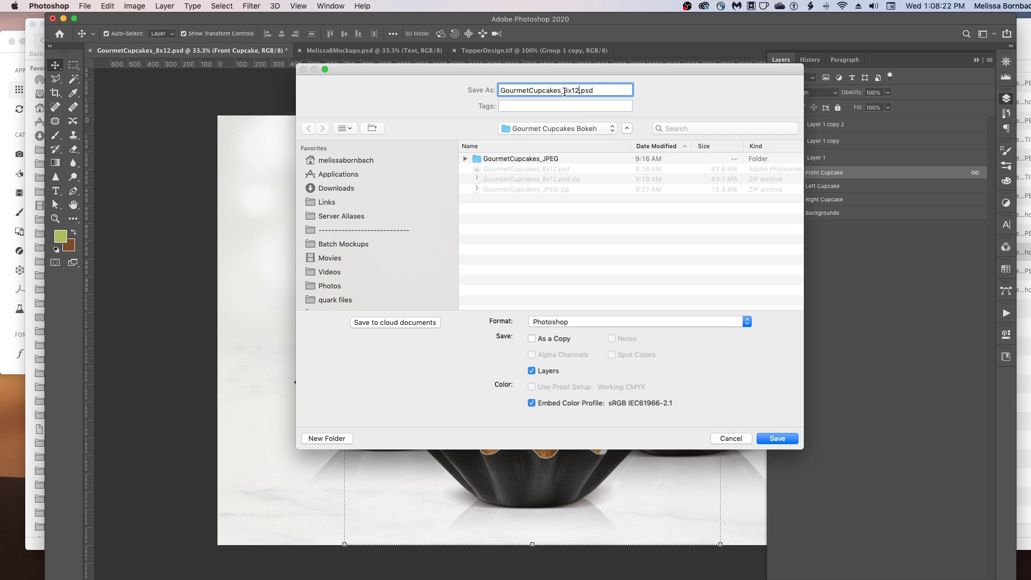
click(564, 89)
click(773, 438)
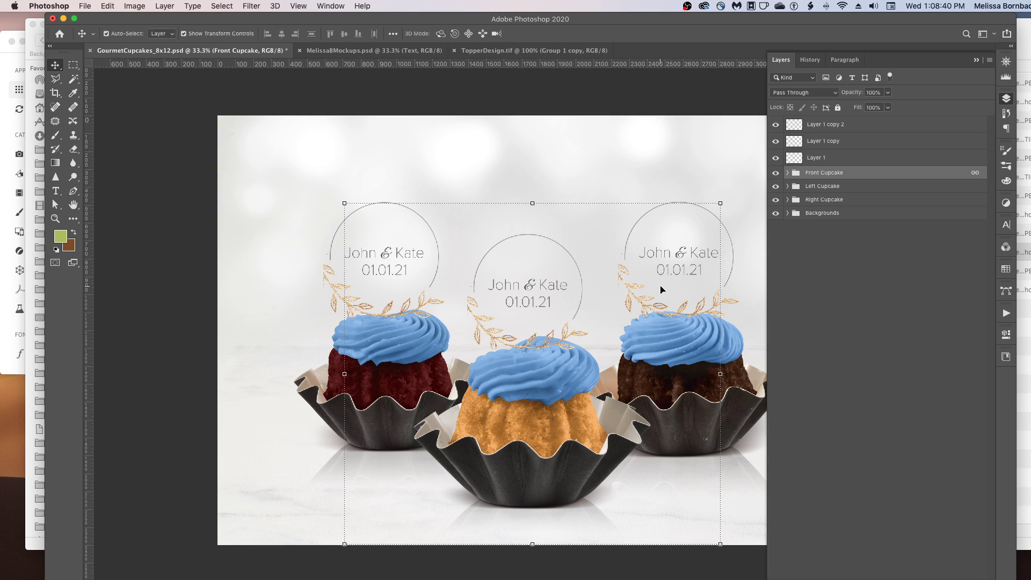
Step: Switch to the MelissaBMockups.psd document to show where this and other mockups are available
click(349, 51)
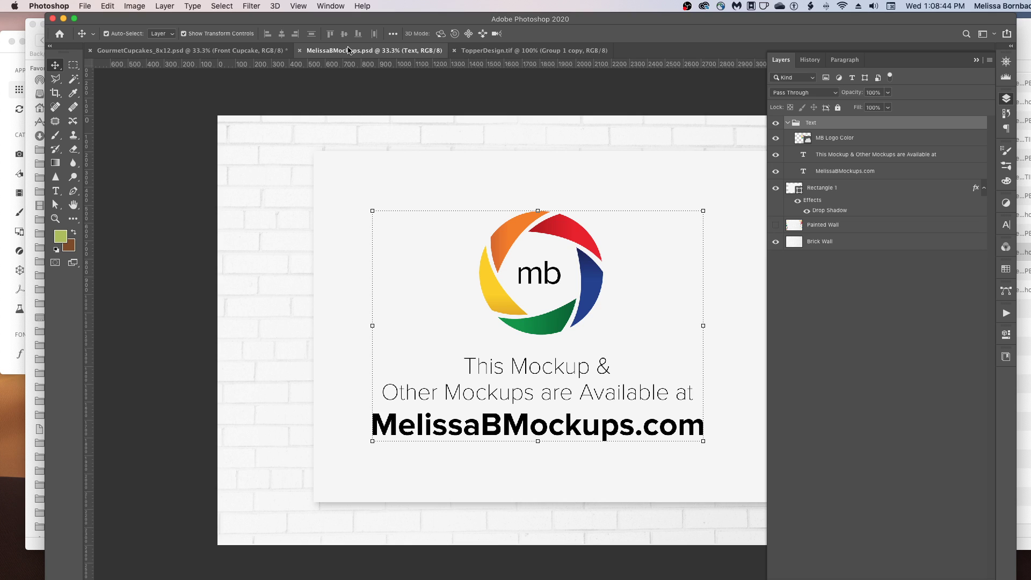